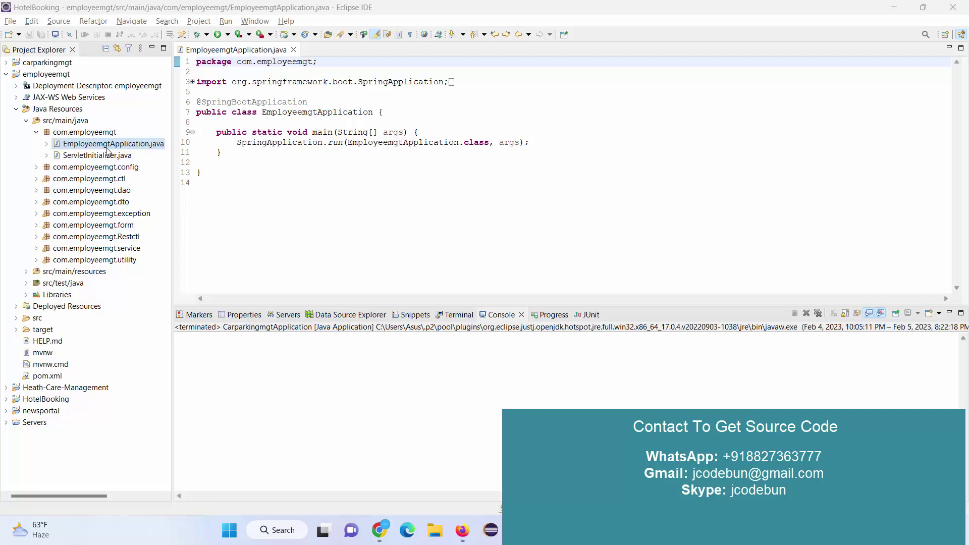
- Select EmployeemgtApplication.java in the project tree
click(108, 146)
right_click(108, 145)
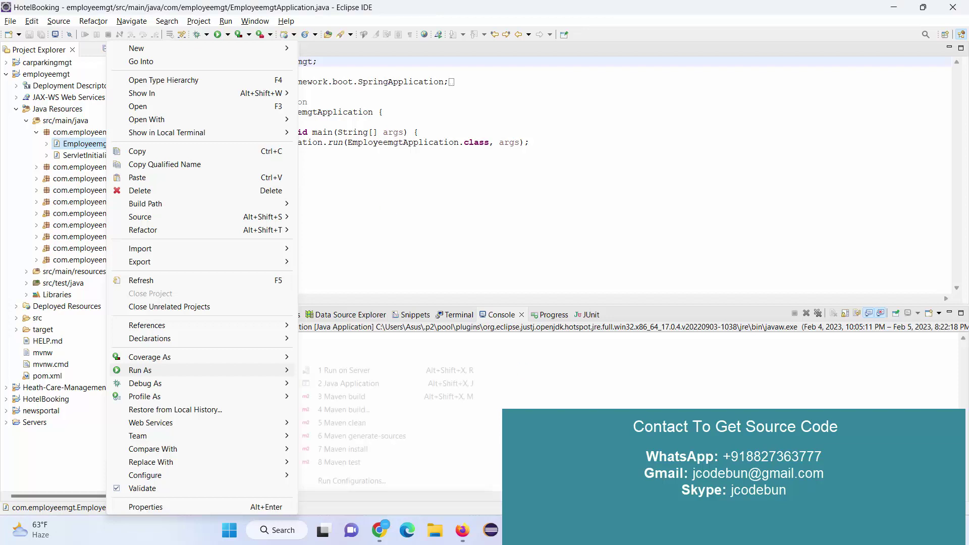
click(304, 254)
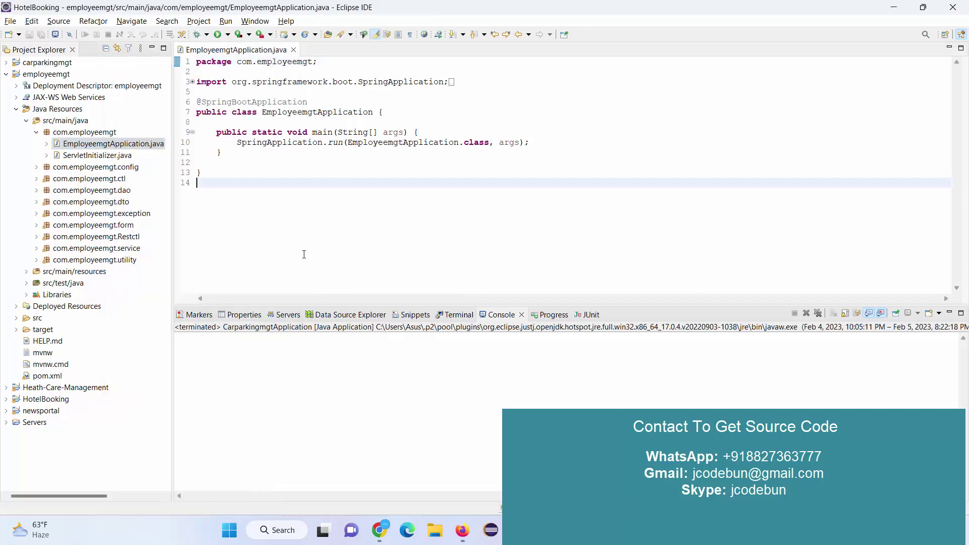
click(92, 149)
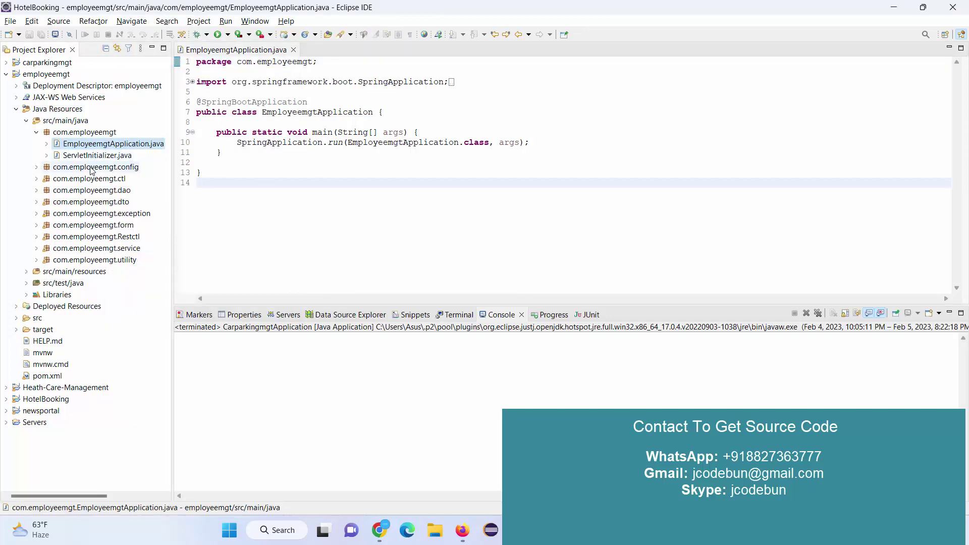
- Below the class, add comment lines //Spring boot, //Hibernate JPA, //MYSQL and //Tomcat
click(253, 202)
key(Return)
text(//Sp)
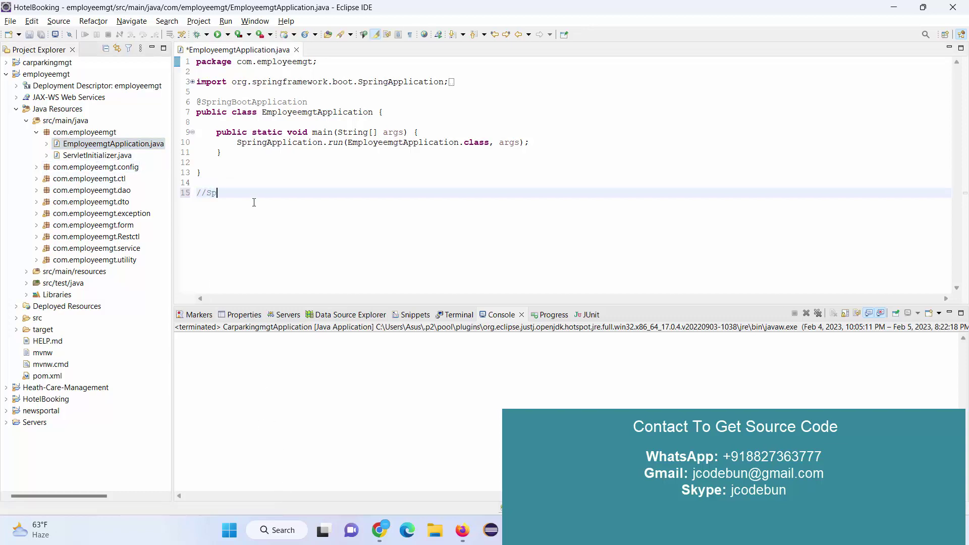
text(ring bot)
key(BackSpace)
key(Return)
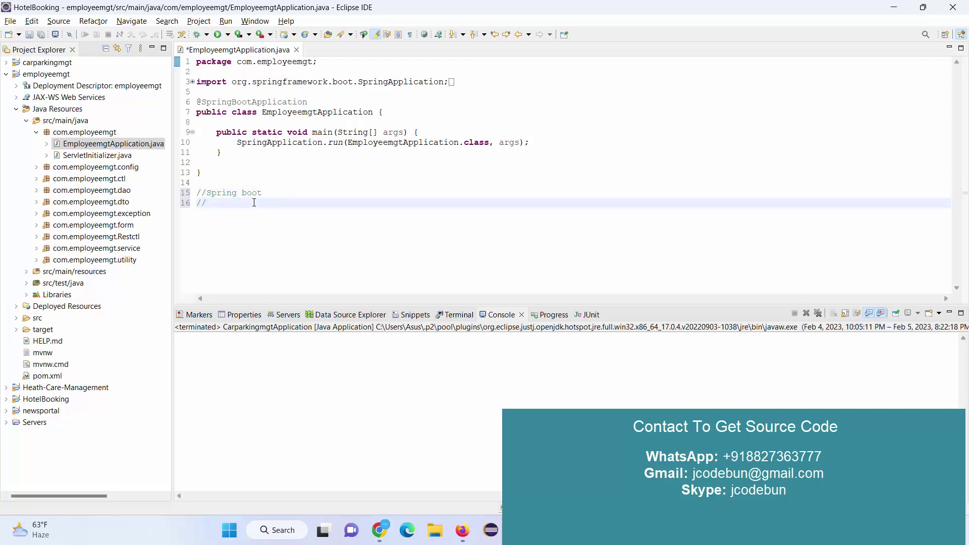
text(//Hibernate JPA)
key(Return)
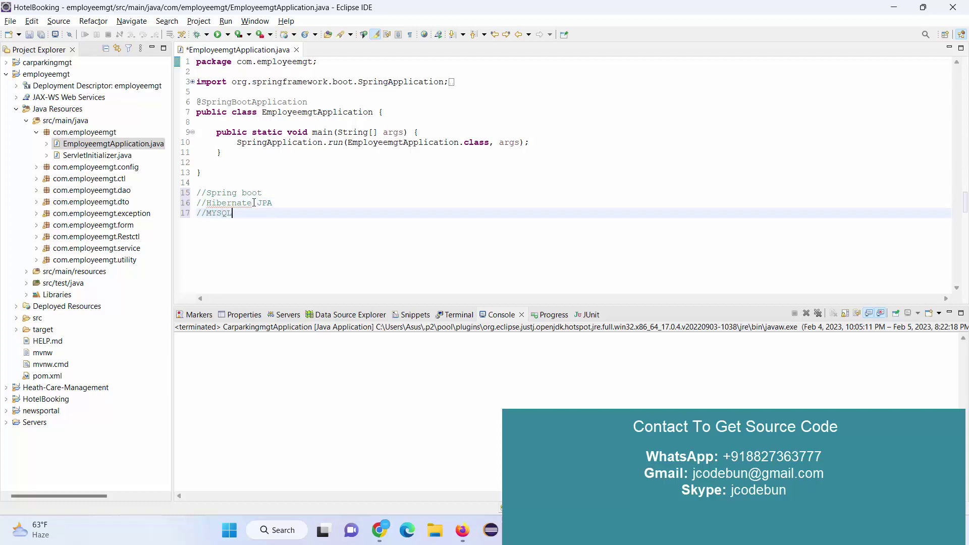
text(//MYSQL)
key(Return)
text(//Tomcat)
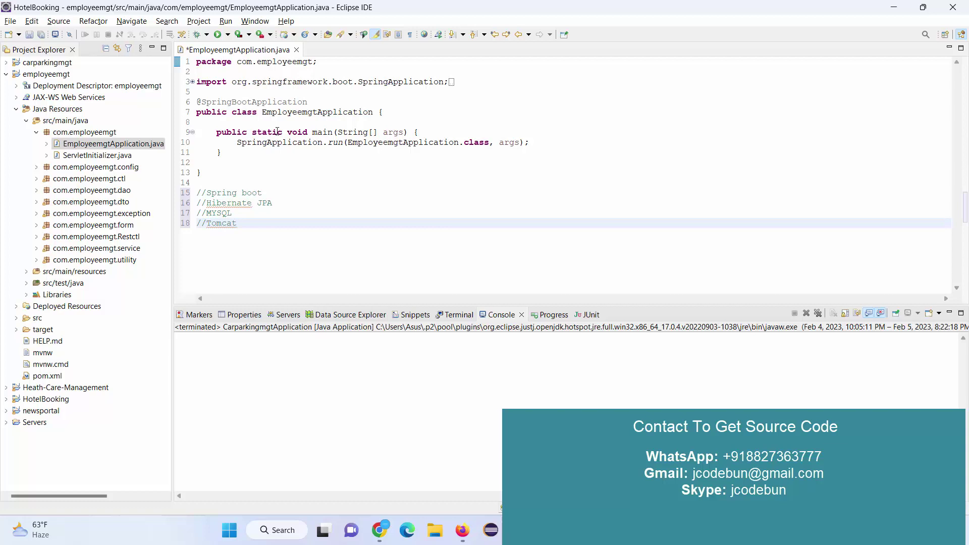
click(327, 165)
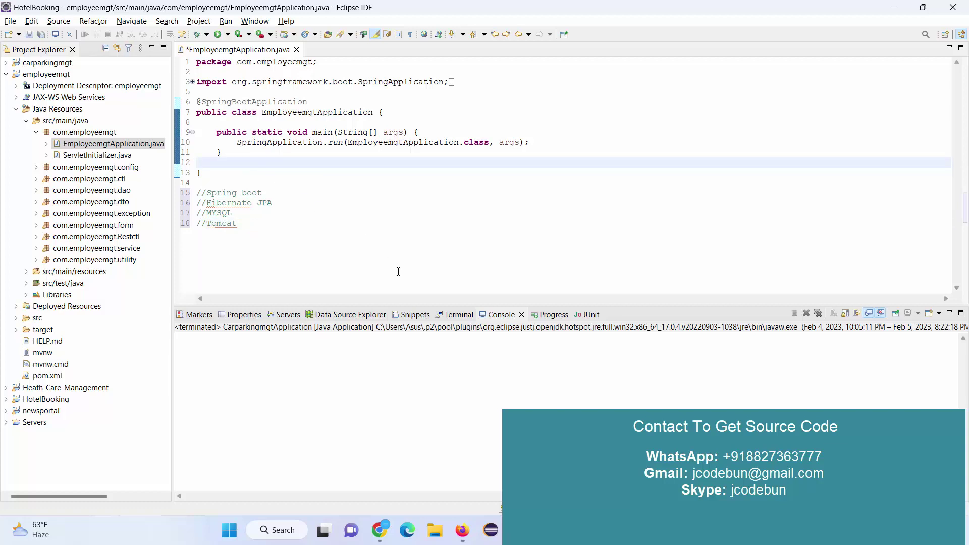
- In MySQL Workbench, close the other query tabs and make empmgtsp the default schema
key(alt+Tab)
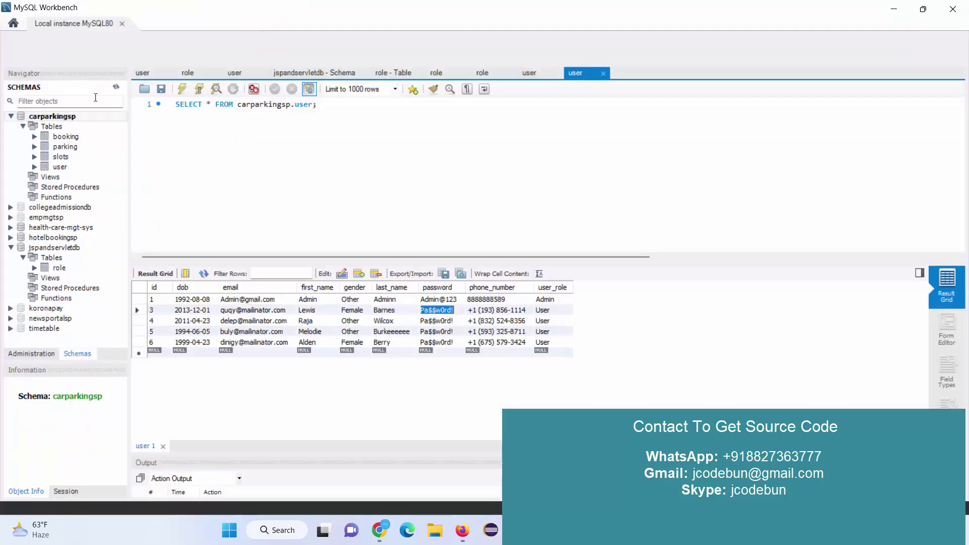
double_click(50, 117)
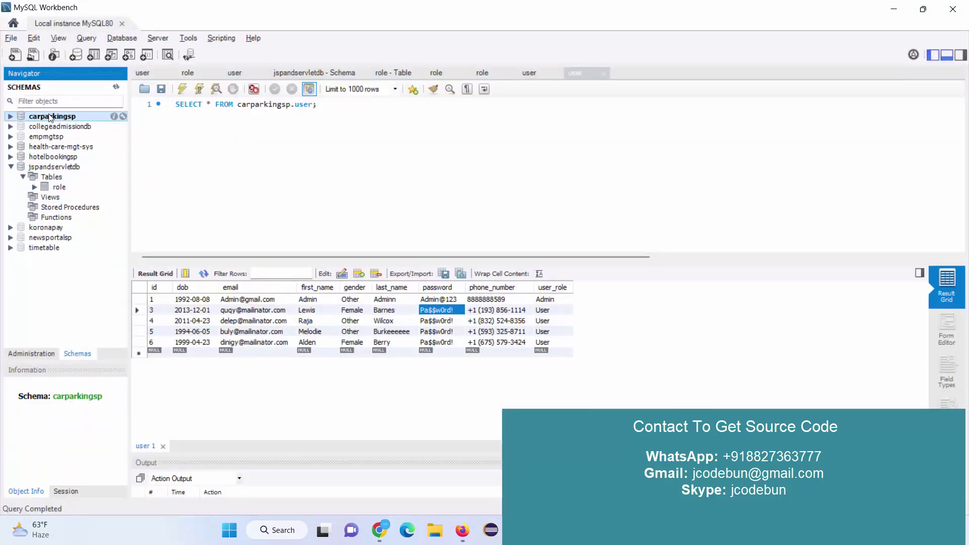
right_click(144, 72)
click(178, 118)
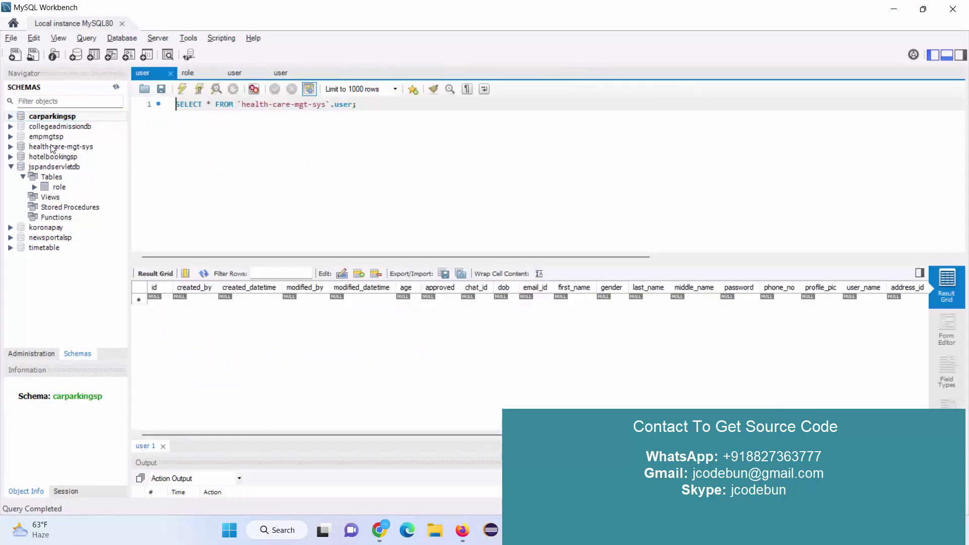
double_click(50, 138)
- Show the empmgtsp user table's Admin, Manager and Employee rows, then return to Eclipse
double_click(50, 146)
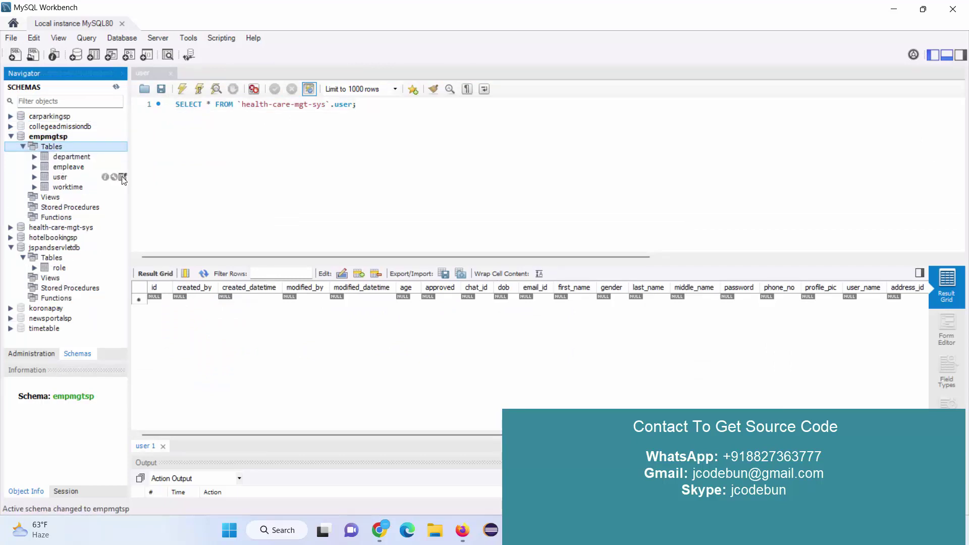
click(122, 177)
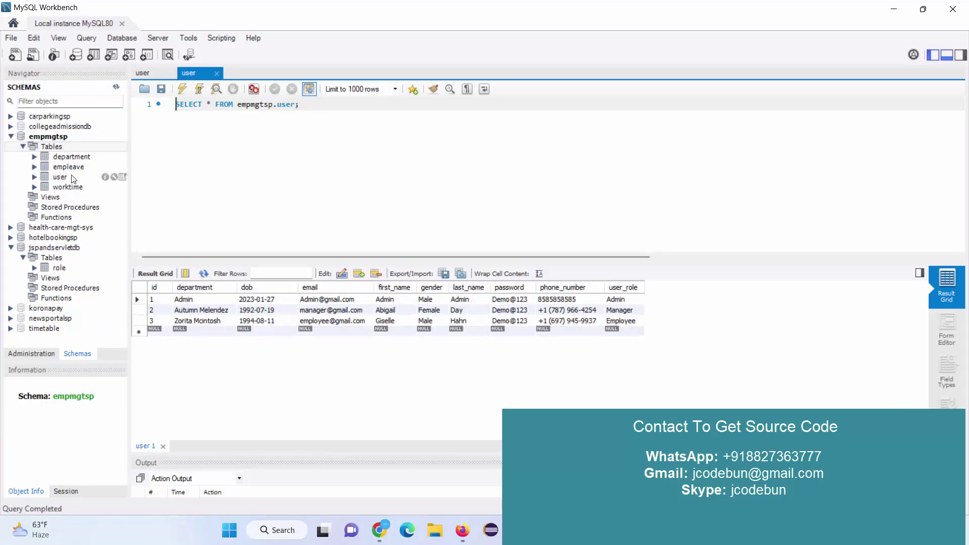
click(123, 178)
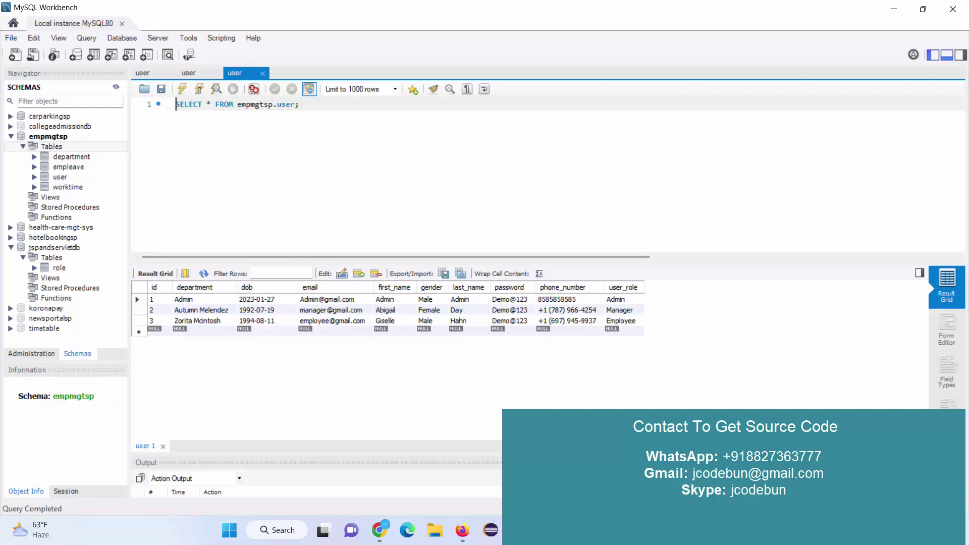
key(alt+Tab)
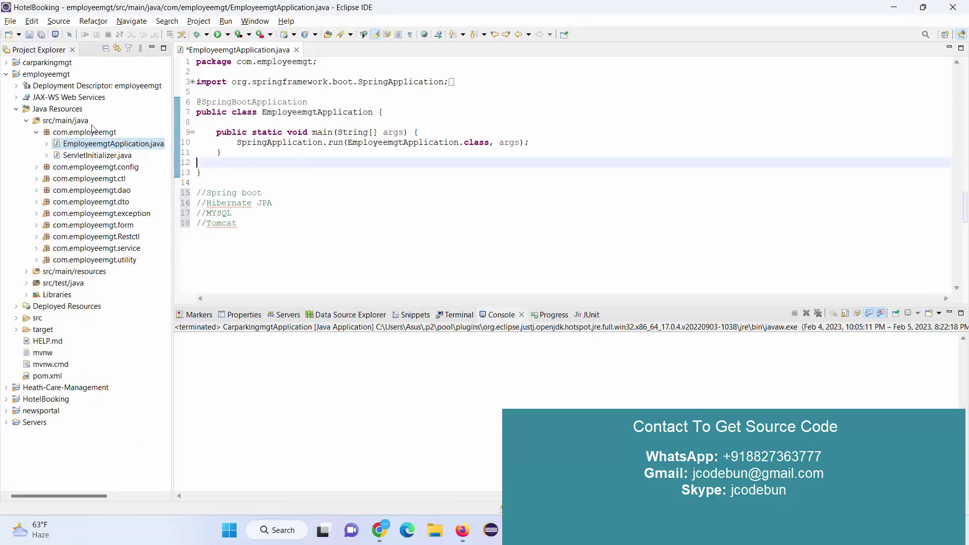
- Save EmployeemgtApplication.java, run it as a Java Application, and enlarge the console showing Tomcat on 8081
key(ctrl+s)
right_click(387, 220)
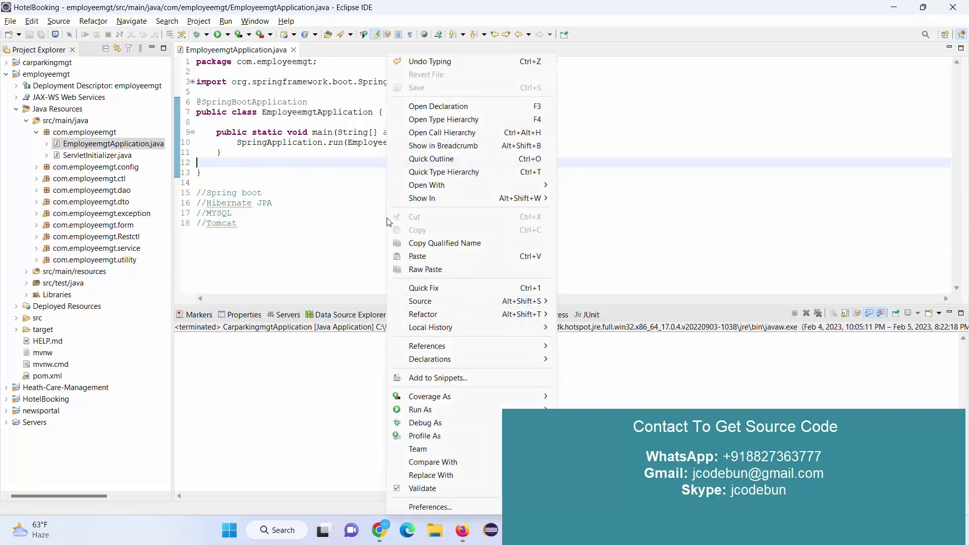
right_click(71, 147)
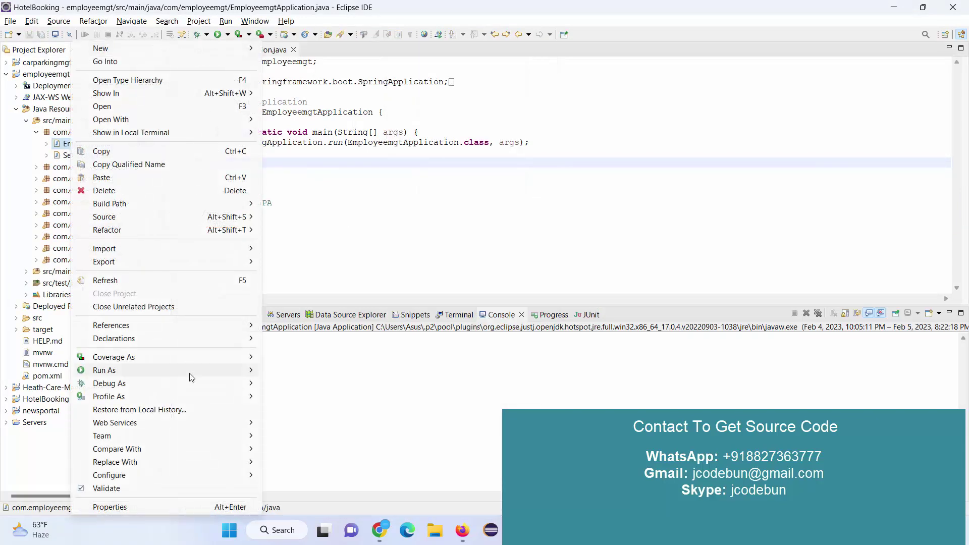
mouse_move(195, 373)
click(314, 383)
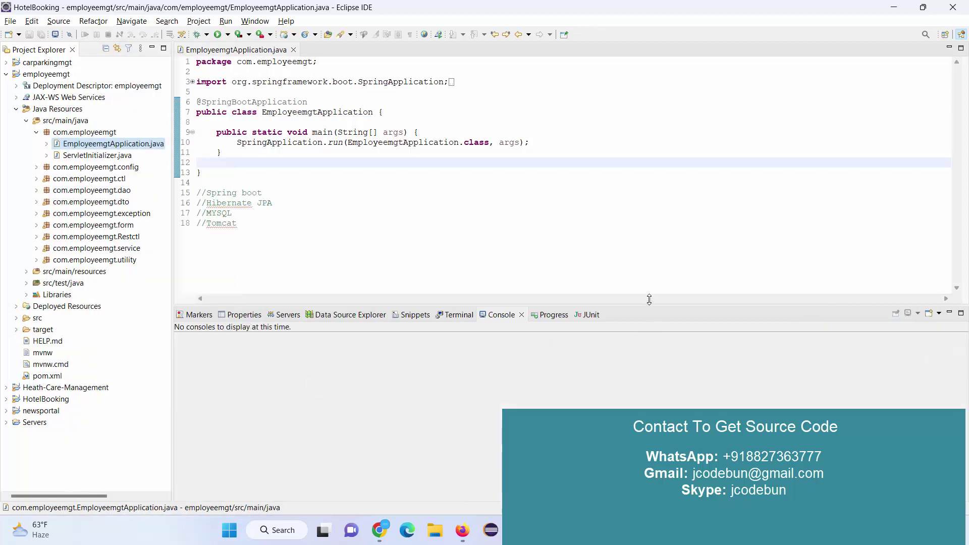
drag(652, 306, 609, 170)
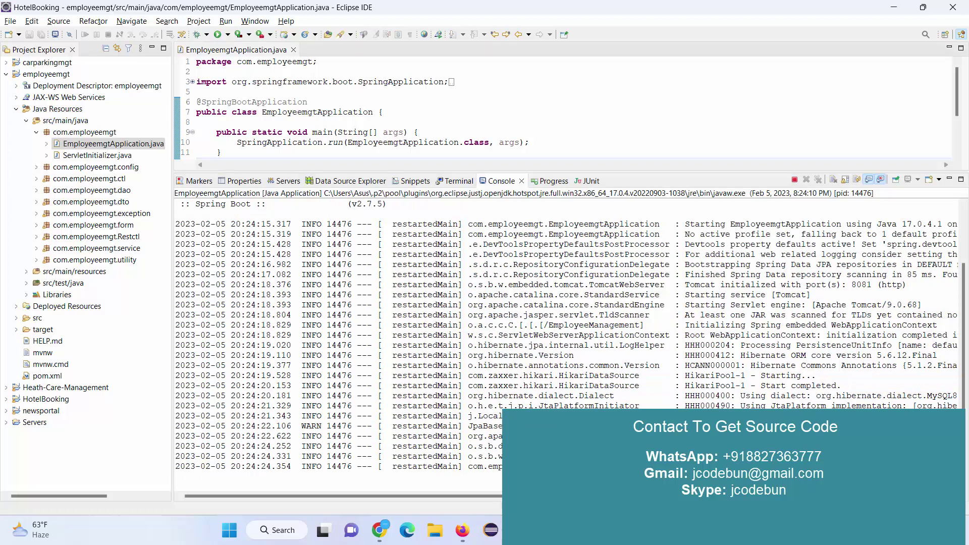
- Open src/main/resources/application.properties and highlight the /EmployeeManagement context path
double_click(48, 271)
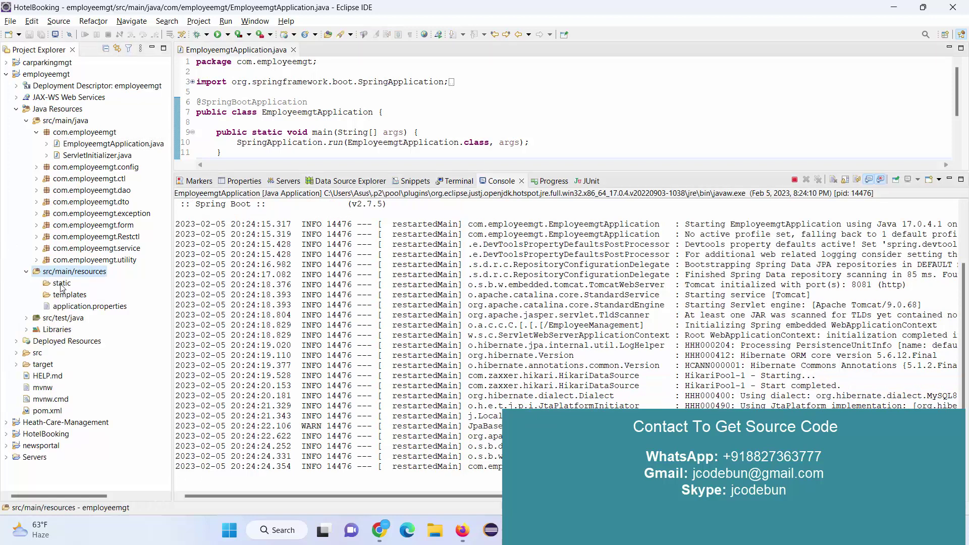
click(87, 305)
double_click(87, 305)
scroll(395, 115, down, 2)
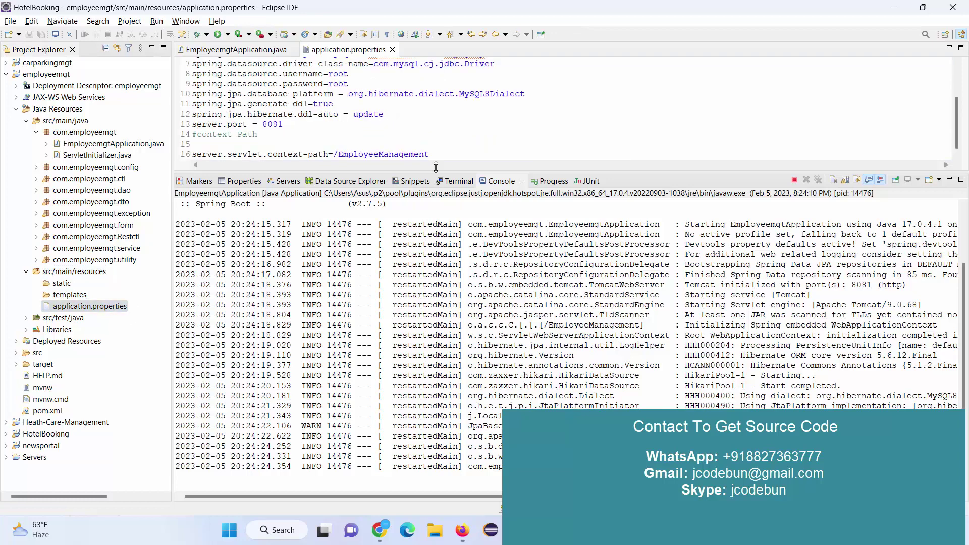
drag(447, 151, 336, 155)
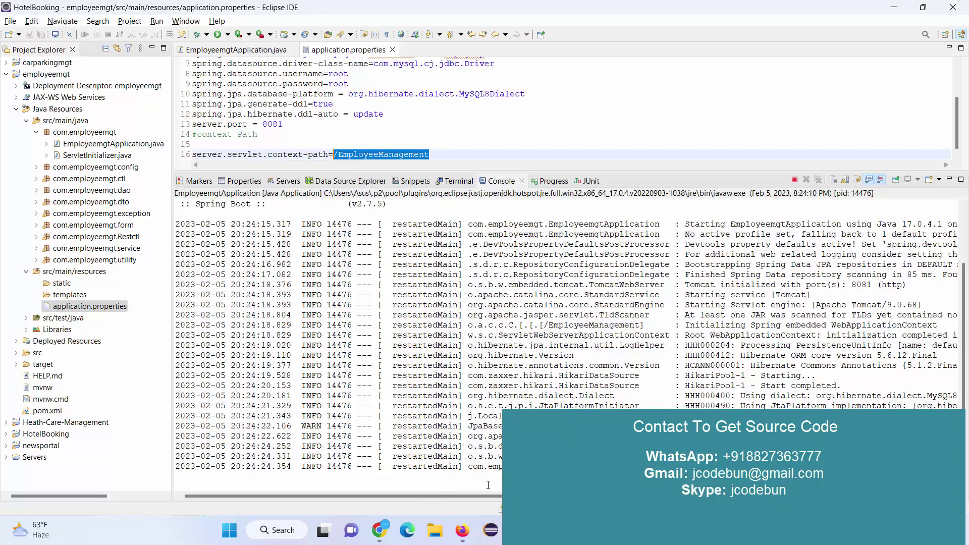
- Close the old Car Parking Login and Booking View List tabs in Chrome
mouse_move(380, 536)
click(310, 469)
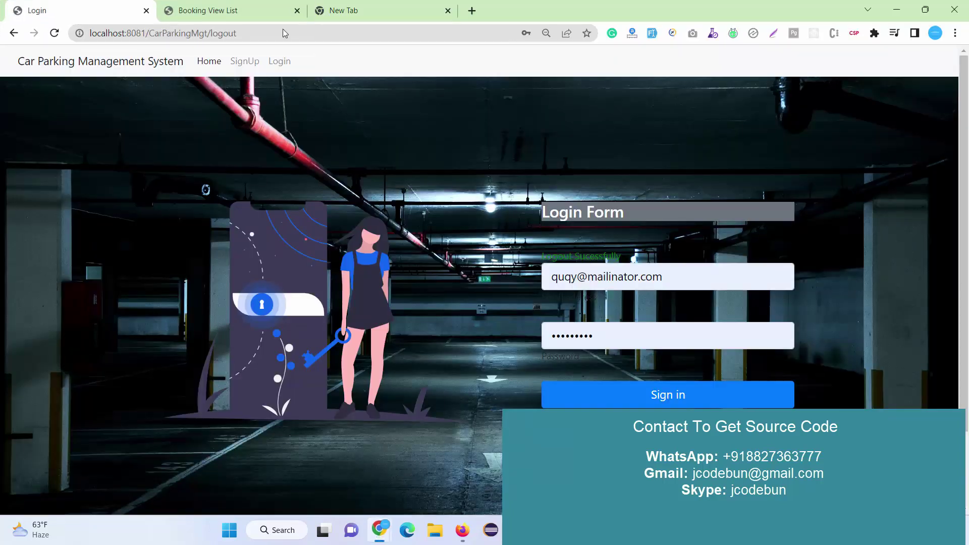
click(353, 10)
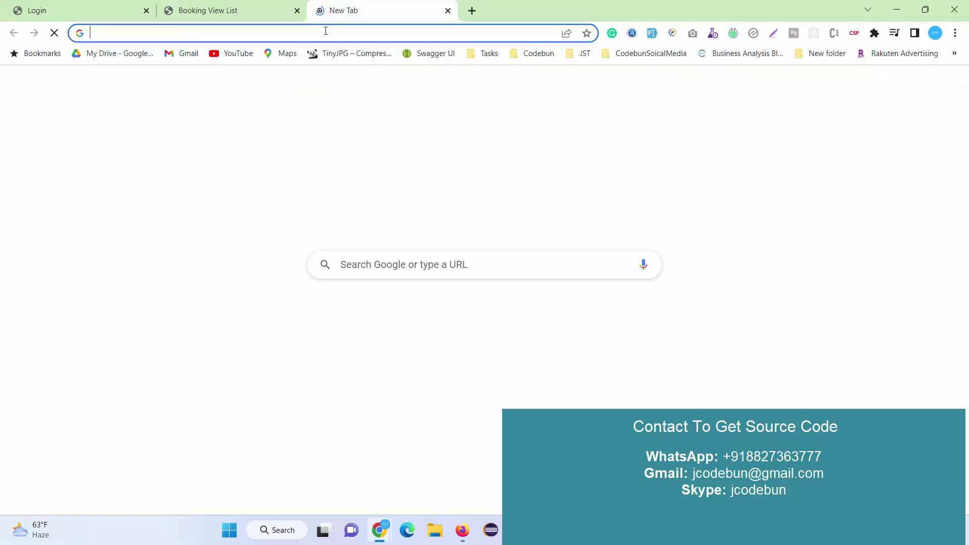
click(147, 11)
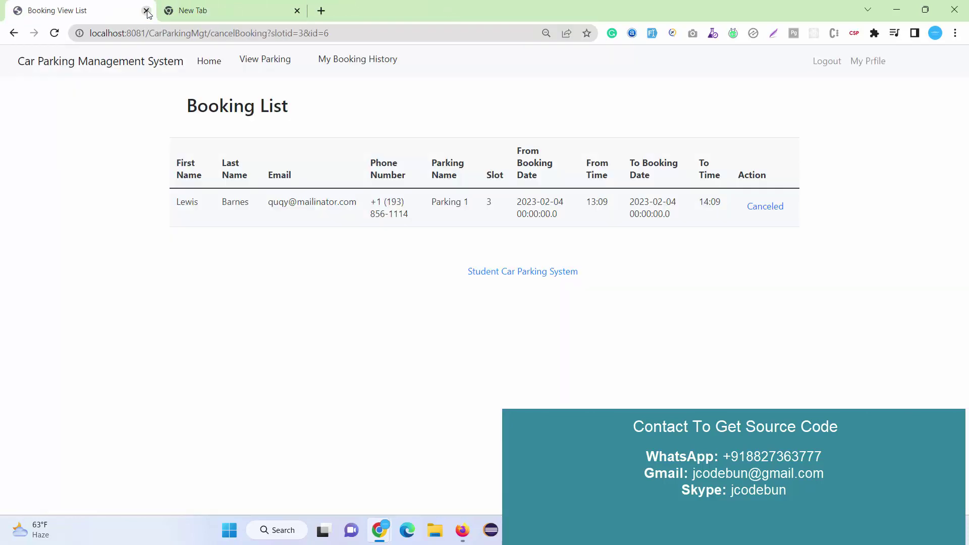
click(147, 11)
click(147, 12)
- Open a new Chrome window from the taskbar icon and maximize it
mouse_move(376, 540)
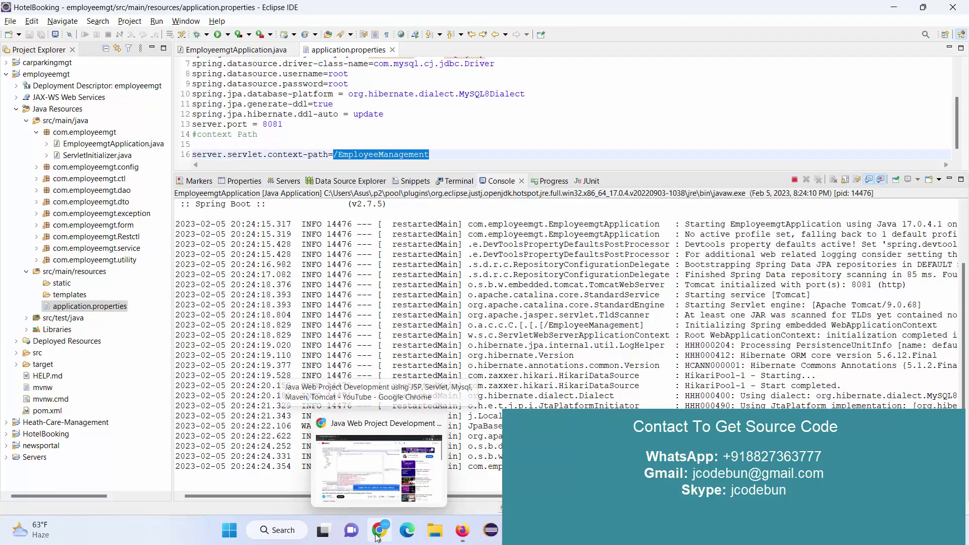
right_click(377, 535)
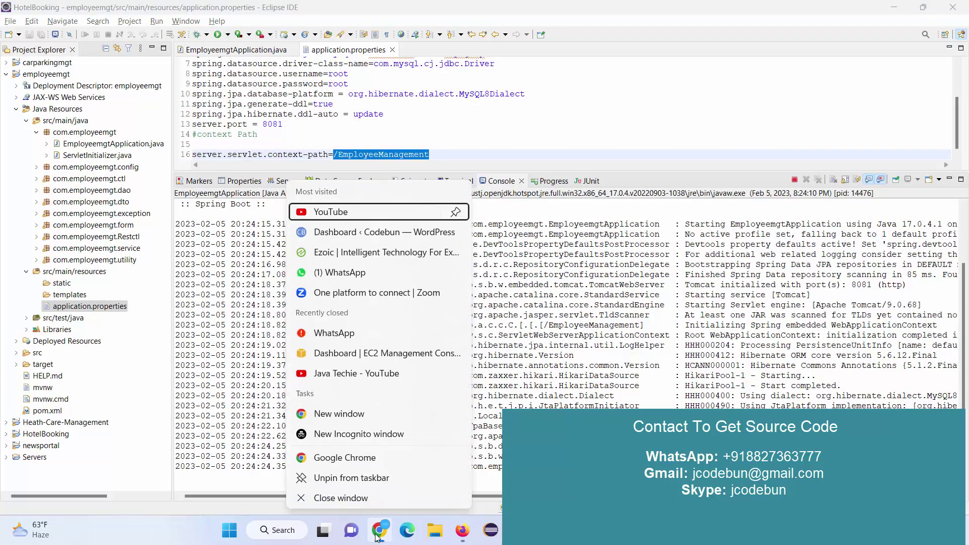
click(345, 412)
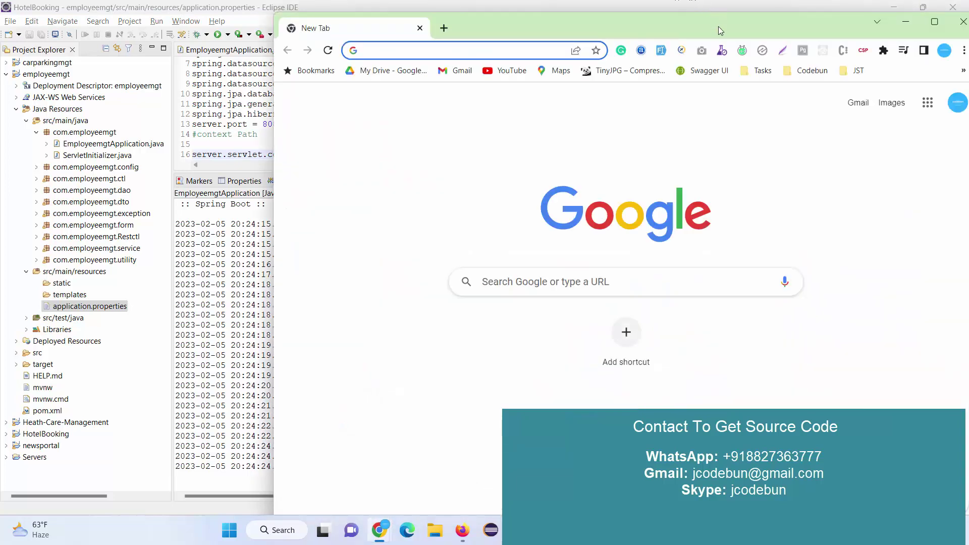
double_click(719, 32)
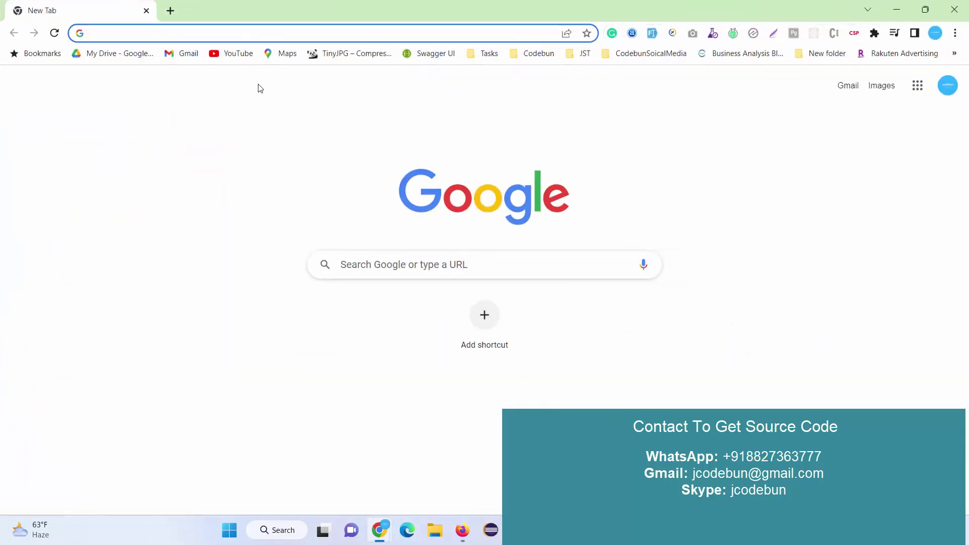
- Load localhost:8081/EmployeeManagement, browse the Welcome page, then go via SignUp to the Login Form
text(lo)
key(Return)
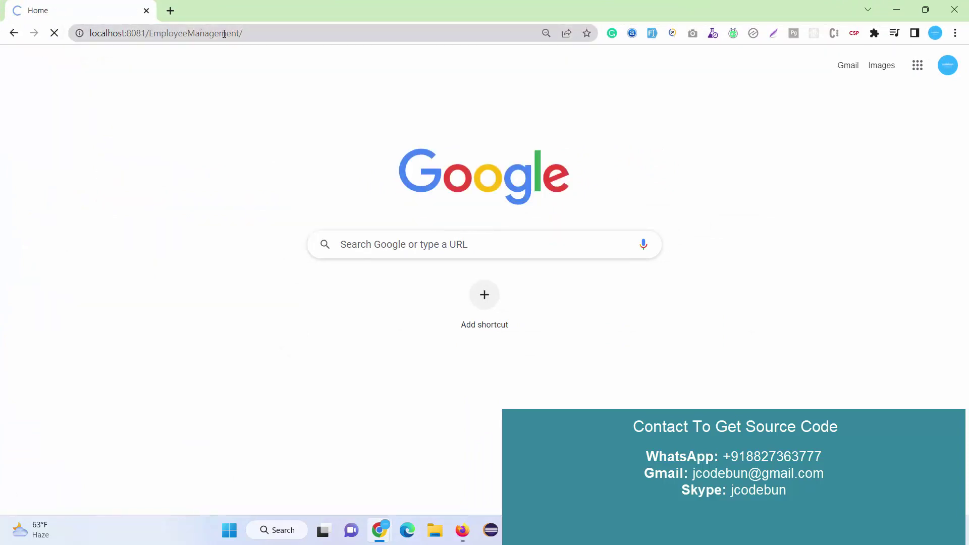
scroll(436, 293, down, 2)
scroll(437, 299, up, 2)
scroll(569, 225, down, 2)
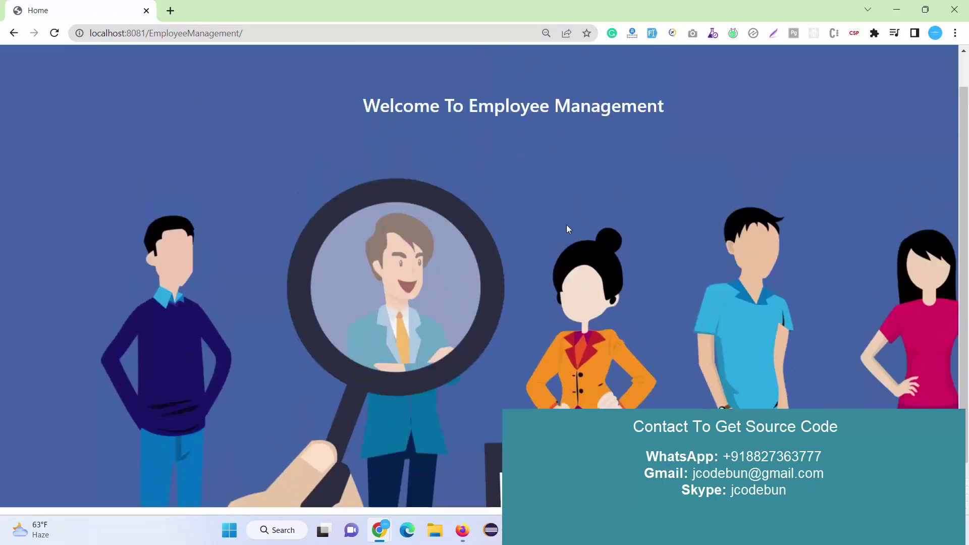
scroll(558, 225, up, 2)
click(204, 65)
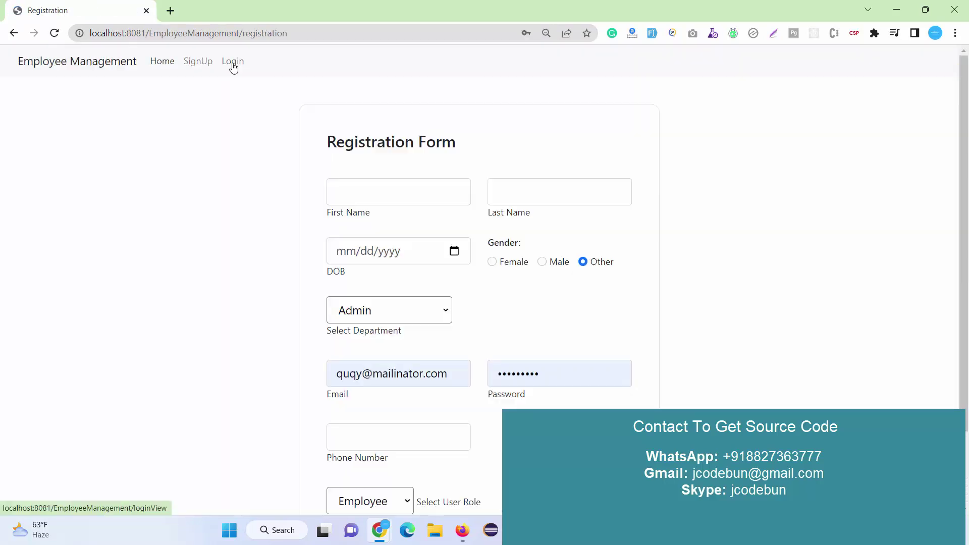
click(233, 66)
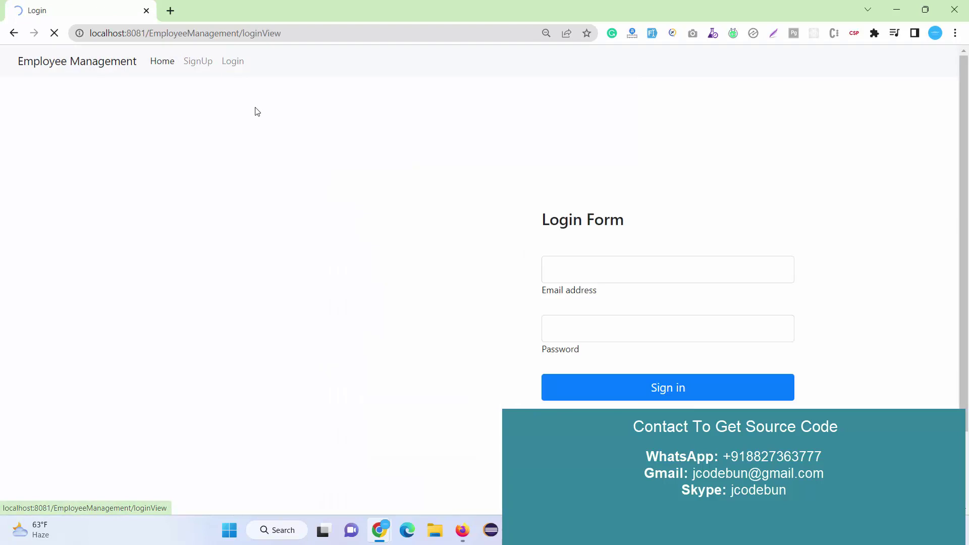
- Auto-fill the SignUp form with sample data, choosing Male, the default department and Manager role
click(198, 65)
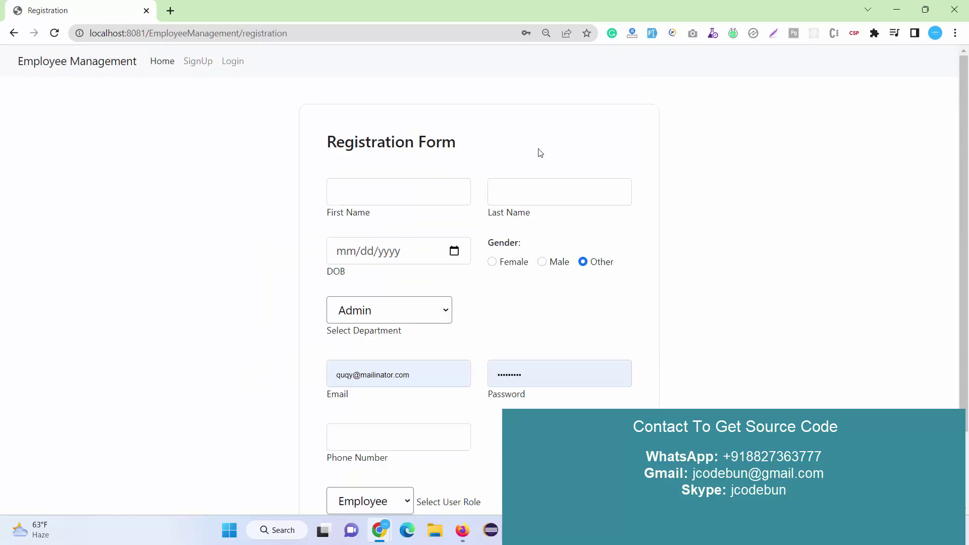
click(654, 32)
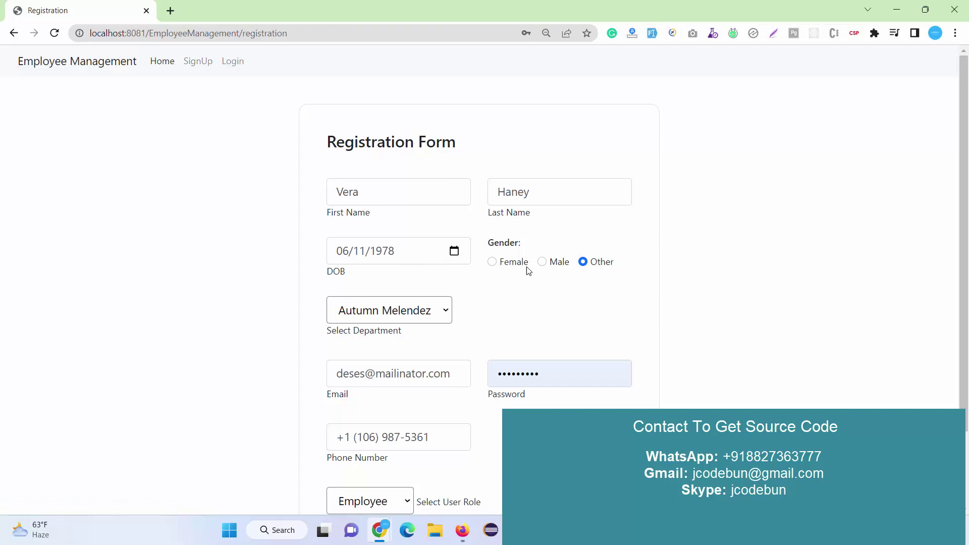
click(541, 262)
scroll(438, 256, down, 1)
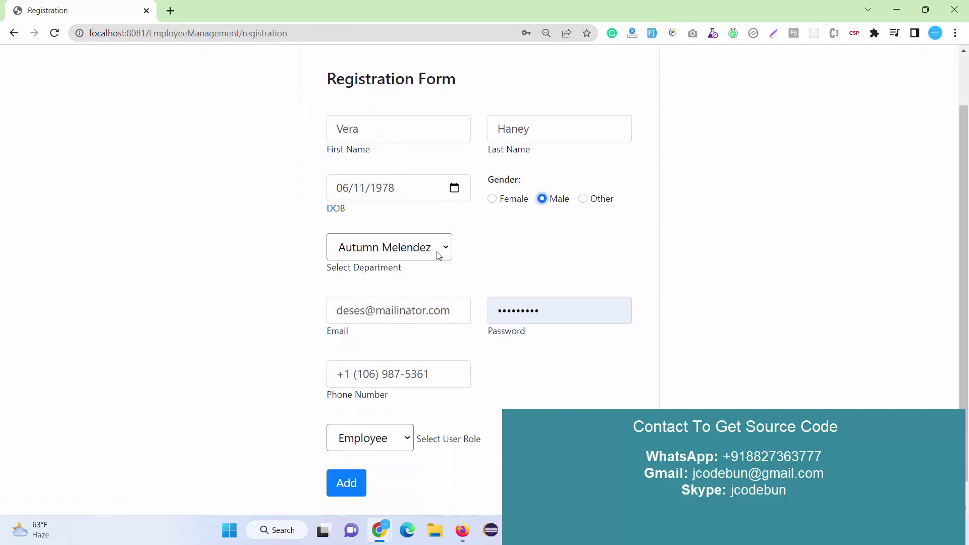
click(438, 256)
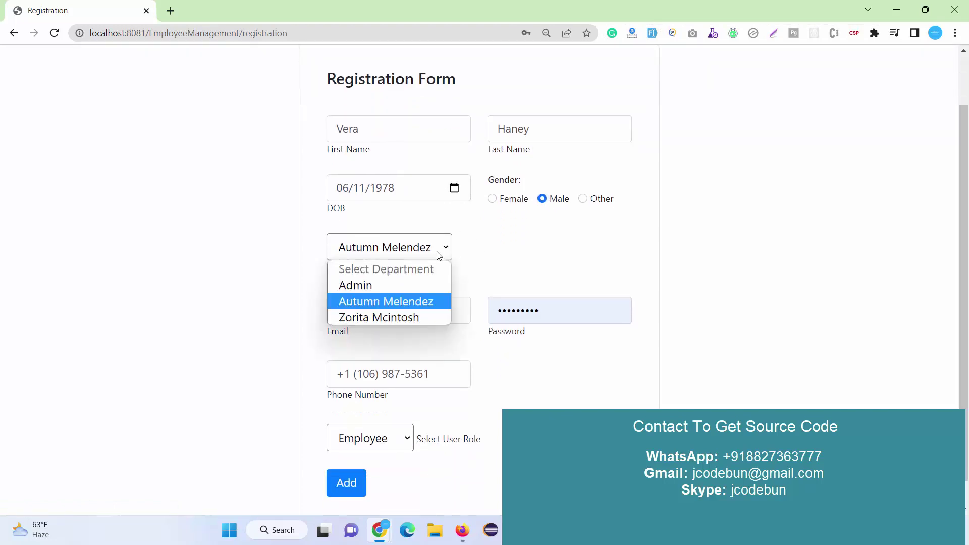
click(438, 256)
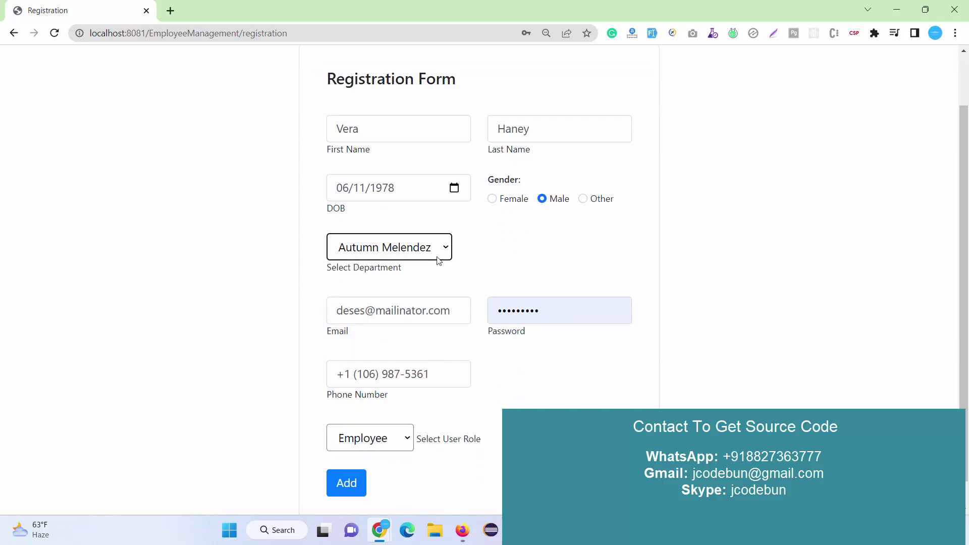
click(409, 438)
click(380, 402)
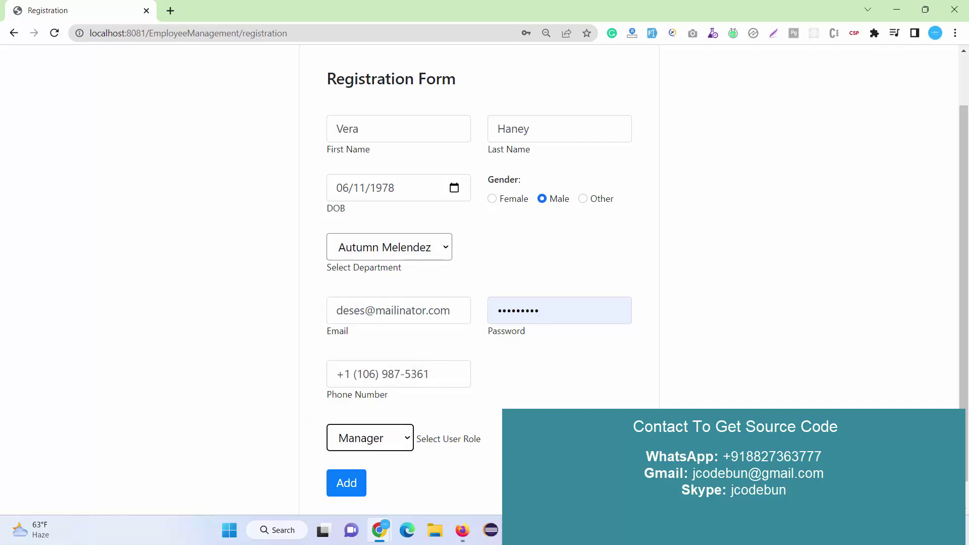
- View the three department table rows in Workbench, open row 2's dept_name, then return to Chrome
key(alt+Tab)
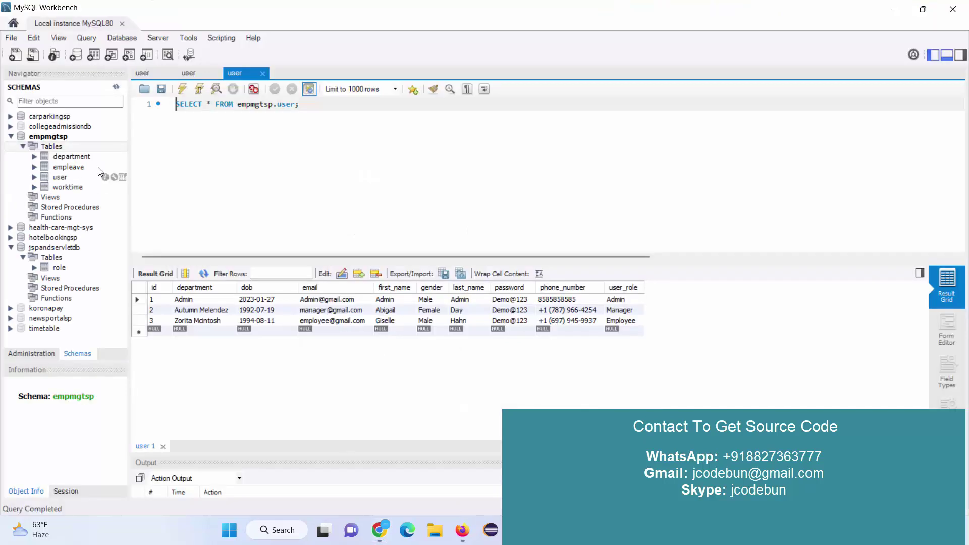
click(123, 157)
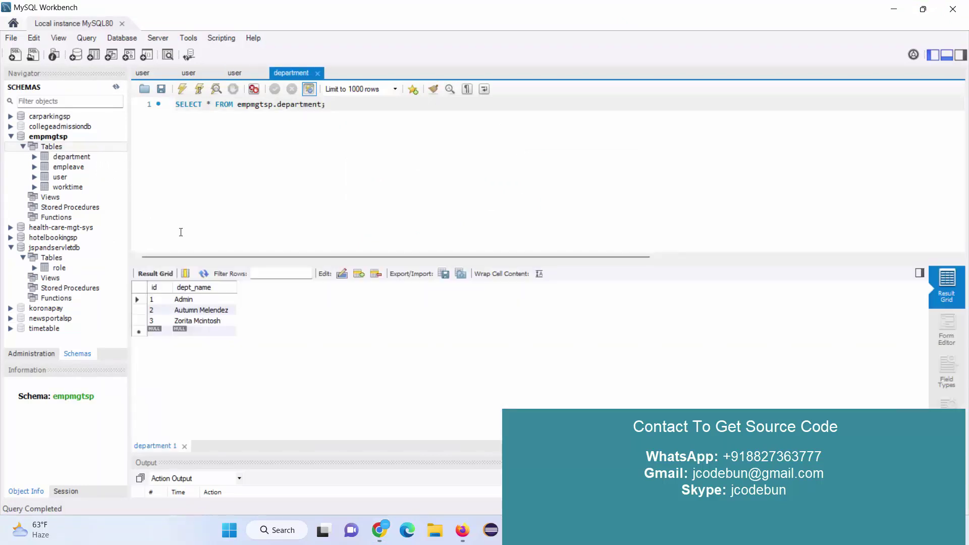
click(201, 309)
click(201, 309)
double_click(201, 309)
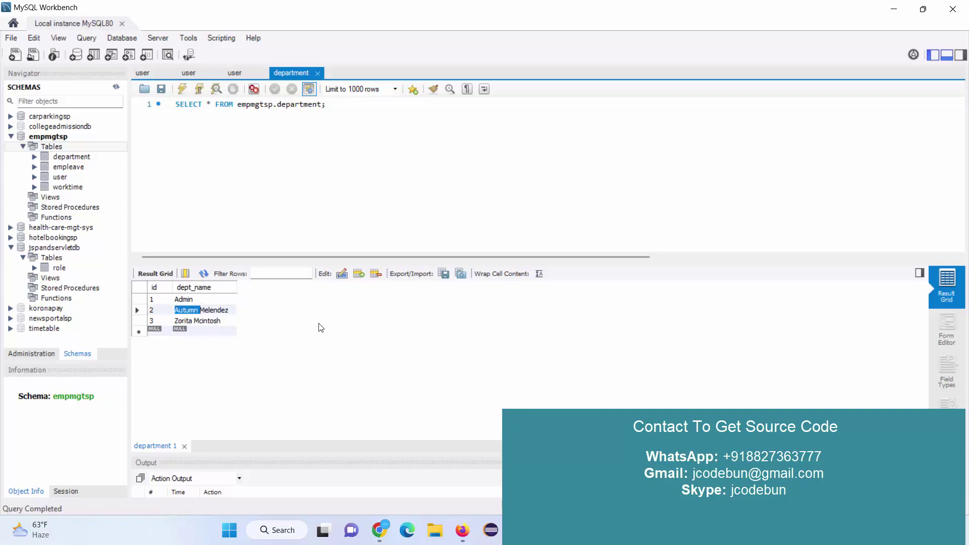
key(alt+Tab)
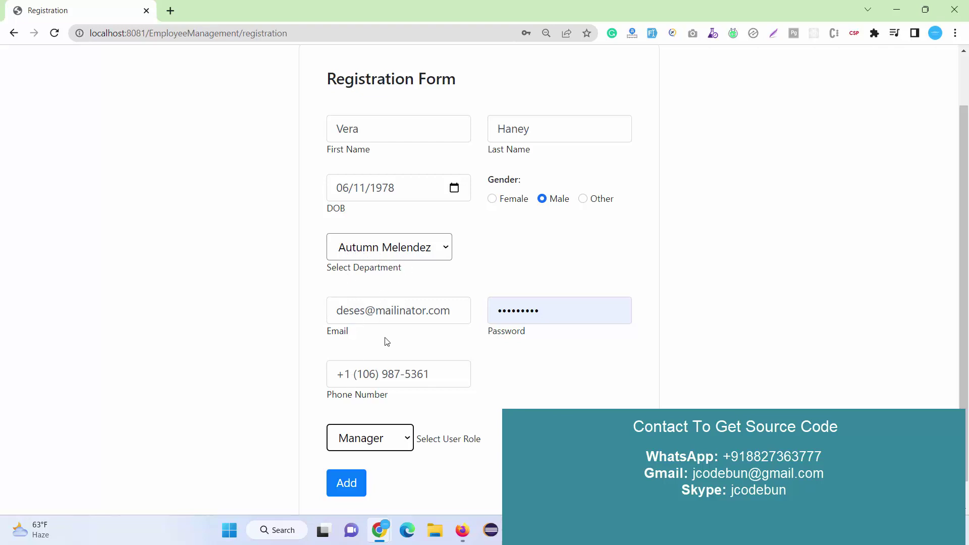
- Switch the role to Employee, submit with Add, and highlight the 'Registration successfully' message
scroll(351, 461, down, 1)
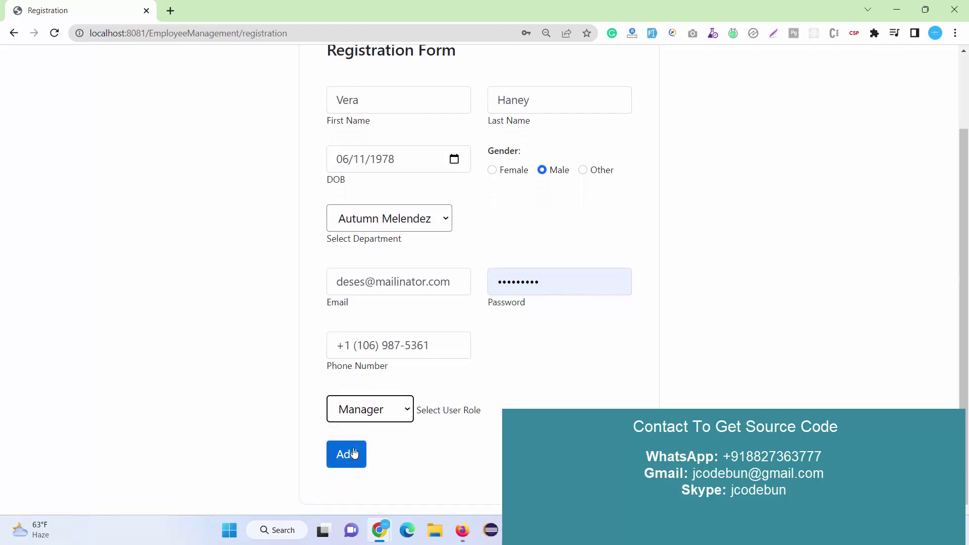
click(366, 417)
click(369, 452)
click(350, 457)
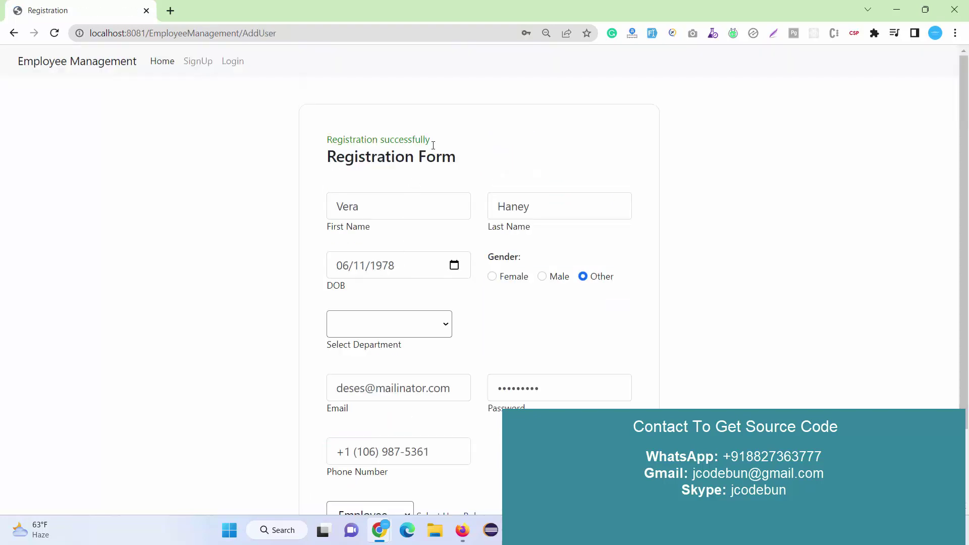
drag(433, 145, 317, 145)
- Confirm the new Employee row in the user table, then open the web app's Login Form
key(alt+Tab)
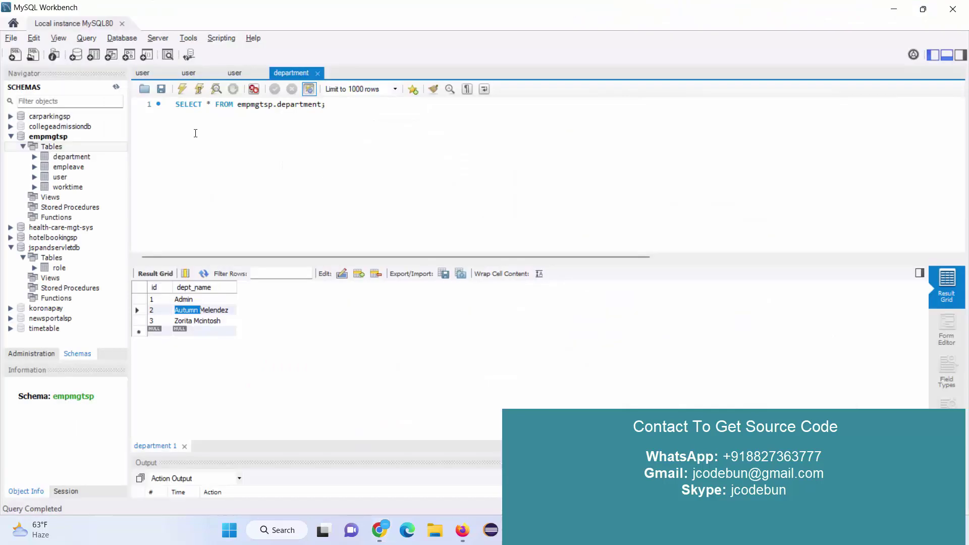
click(123, 177)
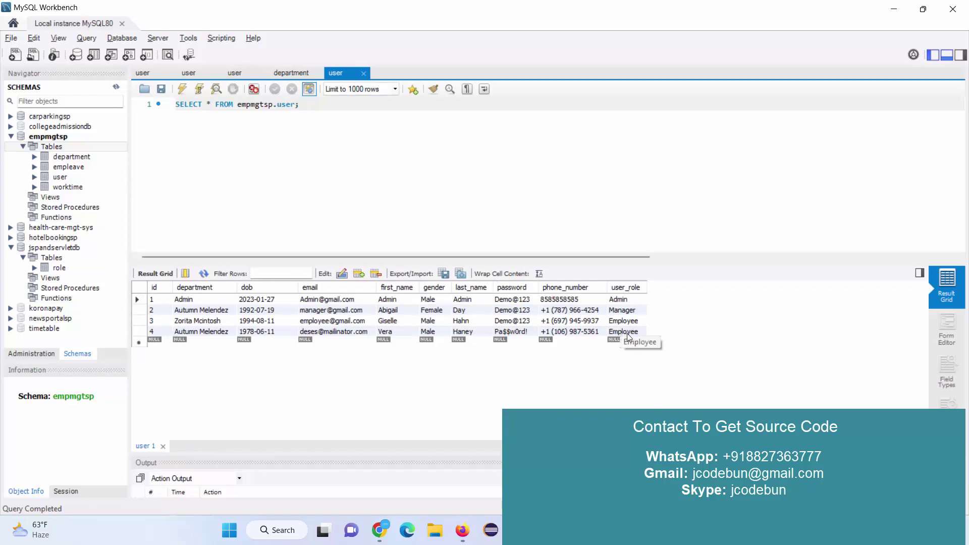
key(alt+Tab)
click(225, 62)
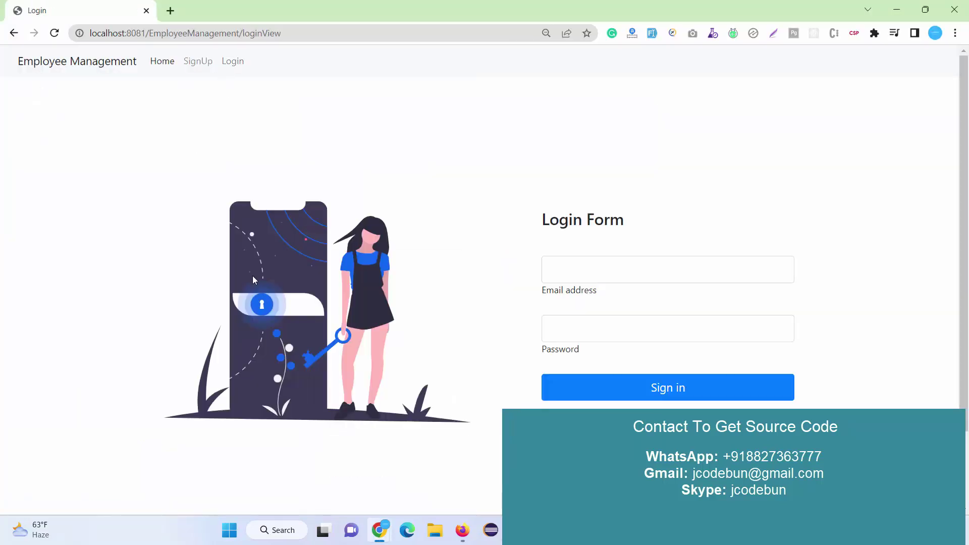
- Copy the admin account's email from the user table into the login email field
key(alt+Tab)
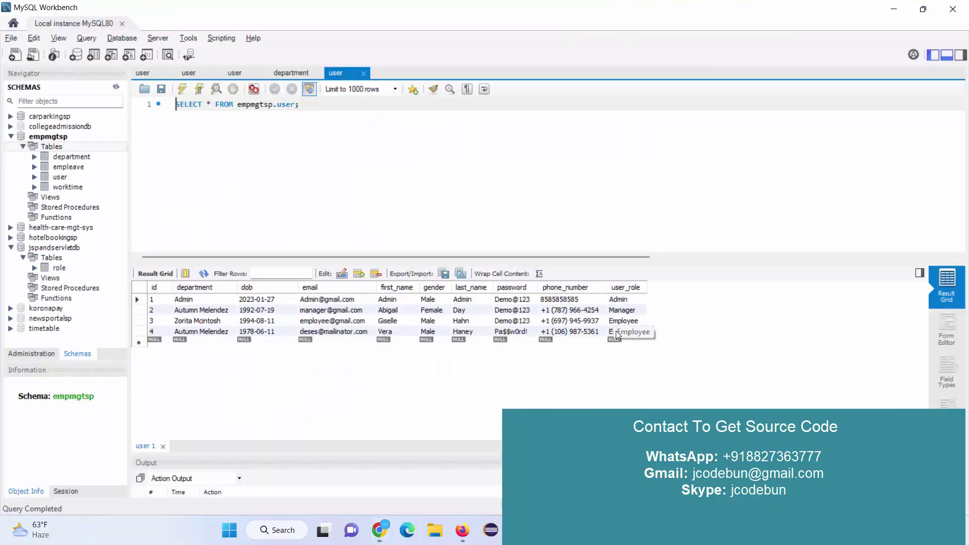
double_click(317, 303)
key(ctrl+c)
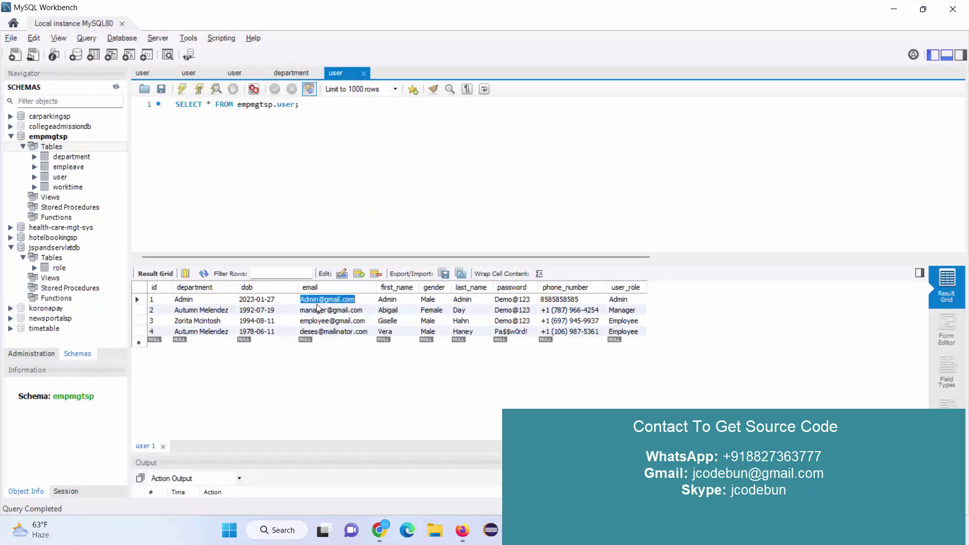
key(alt+Tab)
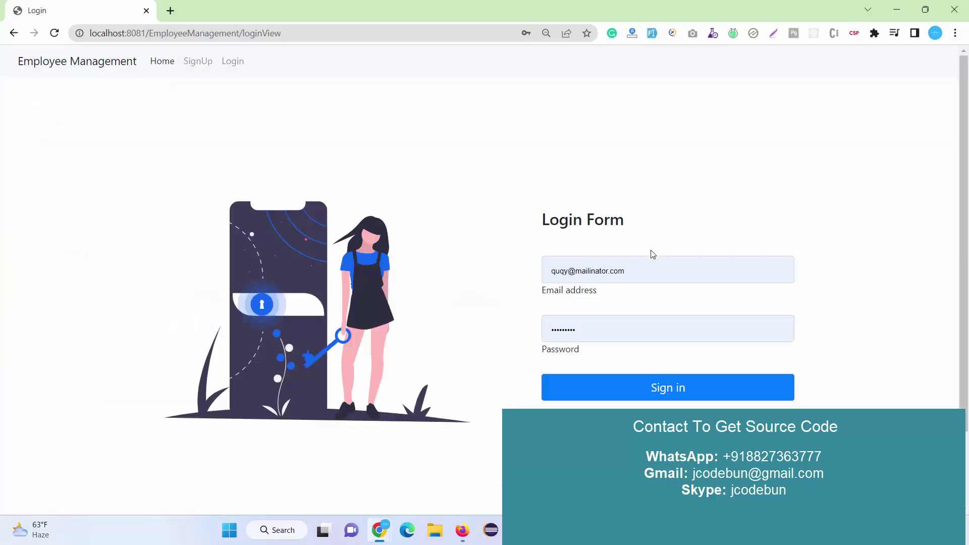
triple_click(632, 273)
key(ctrl+v)
- Copy the admin account's password from the user table and select the login password field
key(alt+Tab)
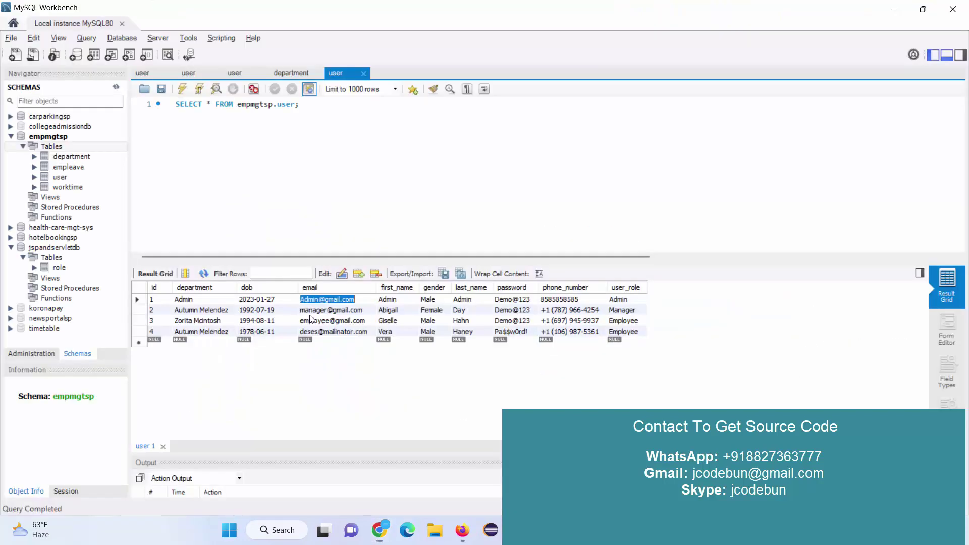
double_click(522, 302)
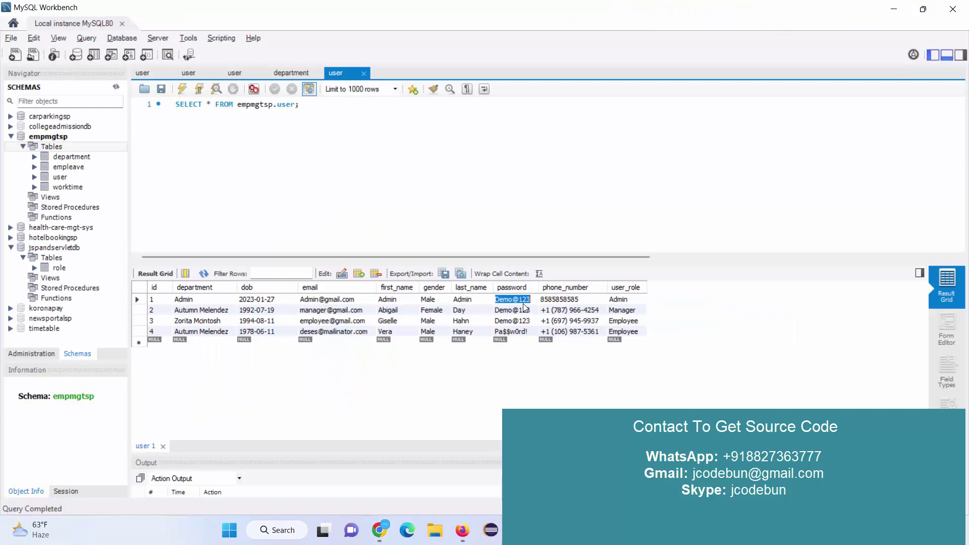
key(ctrl+c)
key(alt+Tab)
triple_click(640, 328)
- Sign in as admin with the pasted password and dismiss the browser's password prompt
key(ctrl+v)
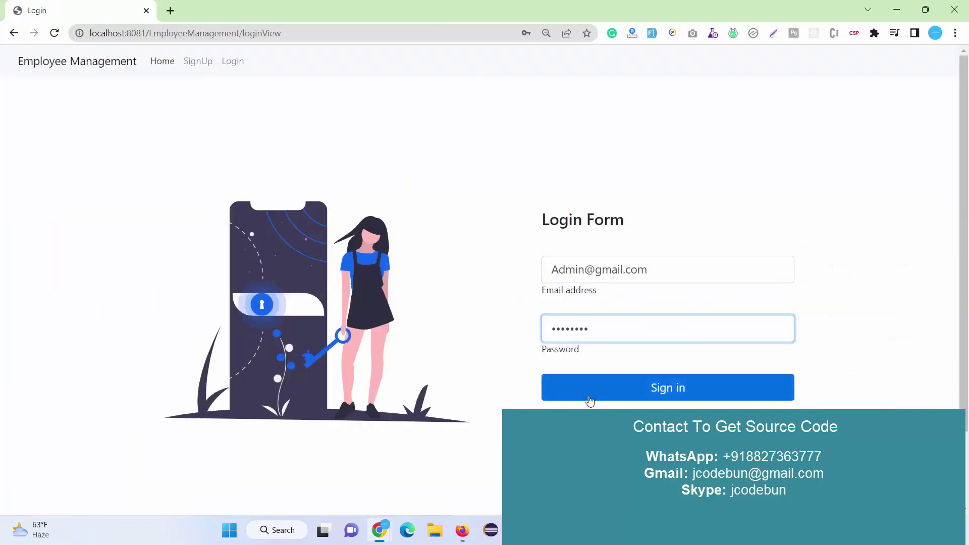
click(589, 401)
click(232, 106)
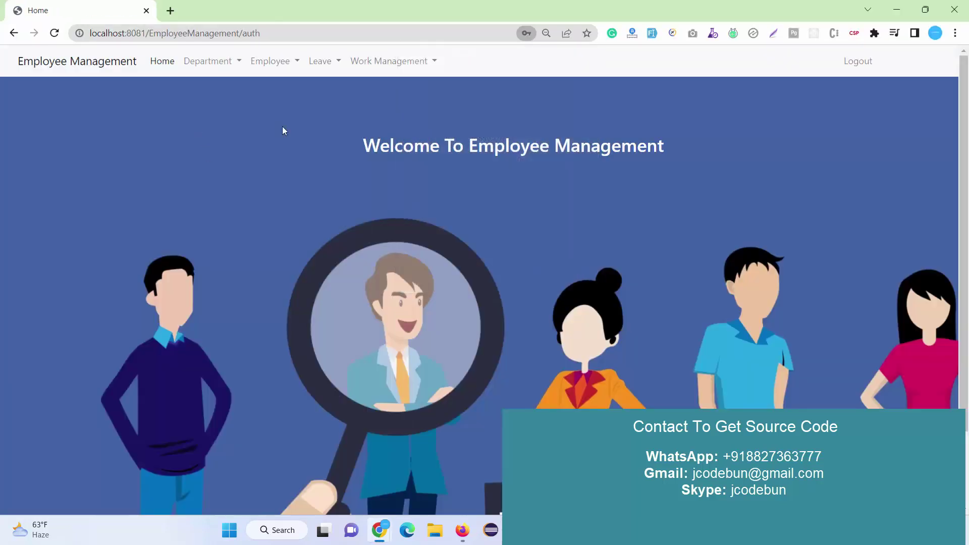
- Add a new department named HR through Department > Add Department
click(192, 61)
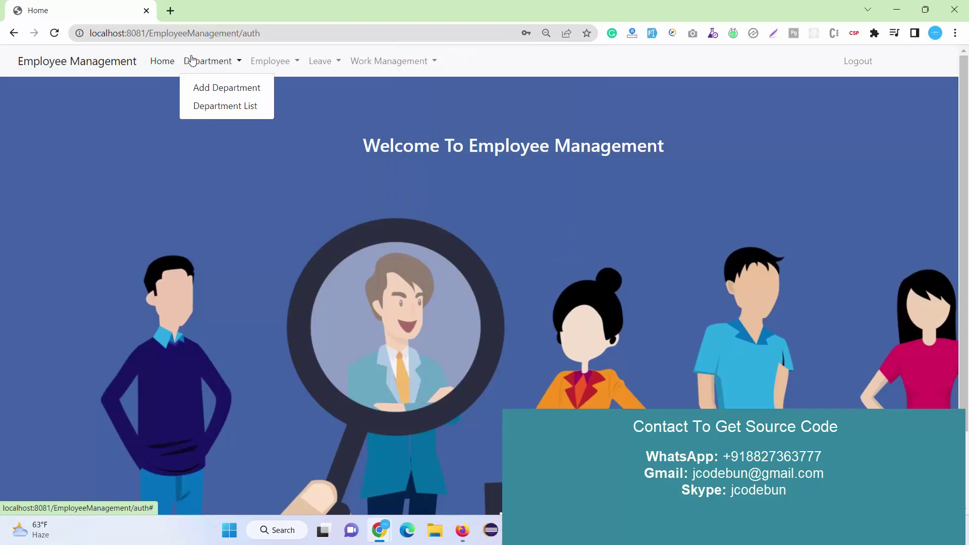
click(217, 90)
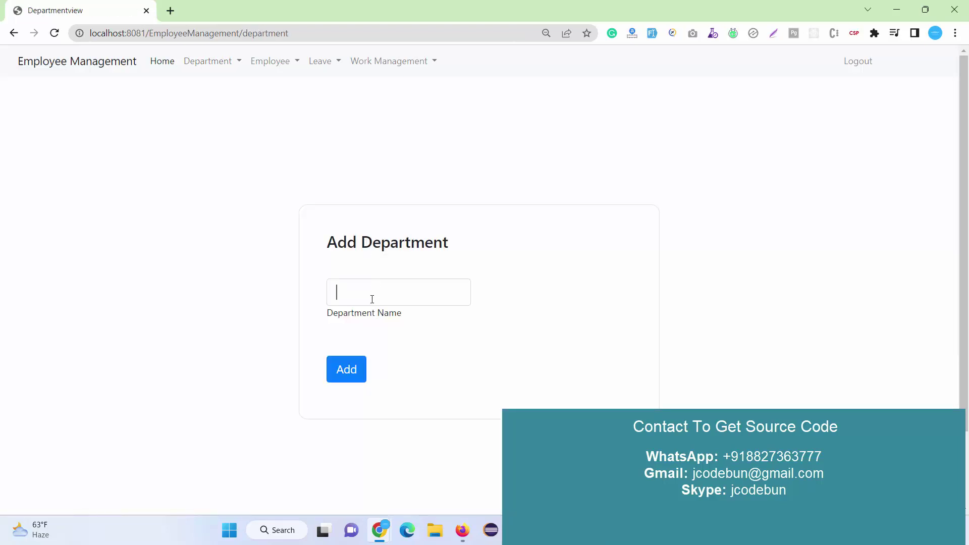
click(372, 299)
text(HR)
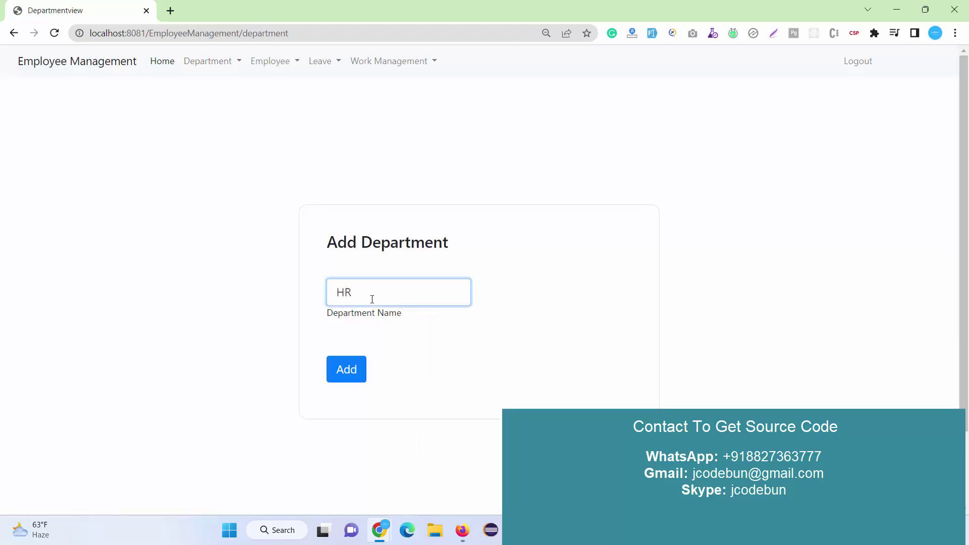
click(356, 368)
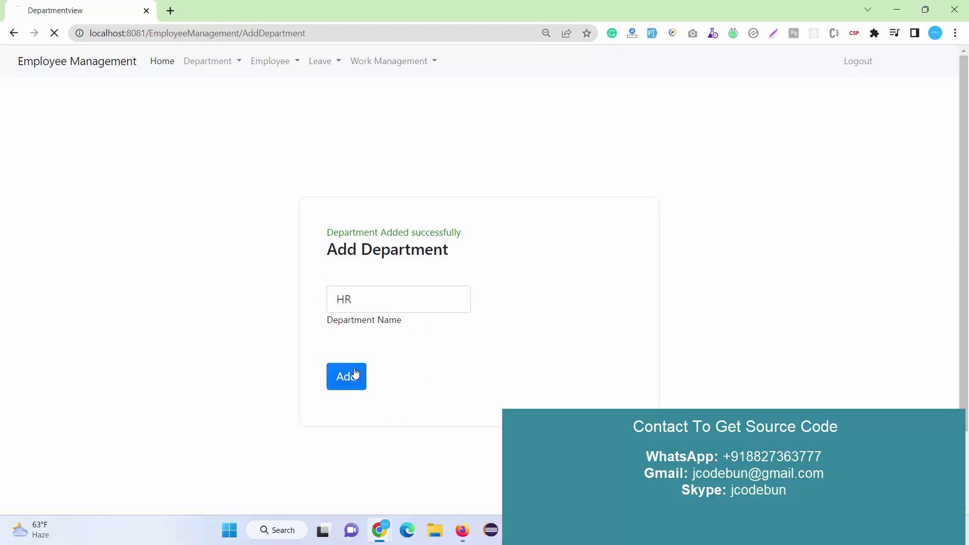
click(199, 66)
- Rename the HR department to 'HR R' from the Department List
click(198, 105)
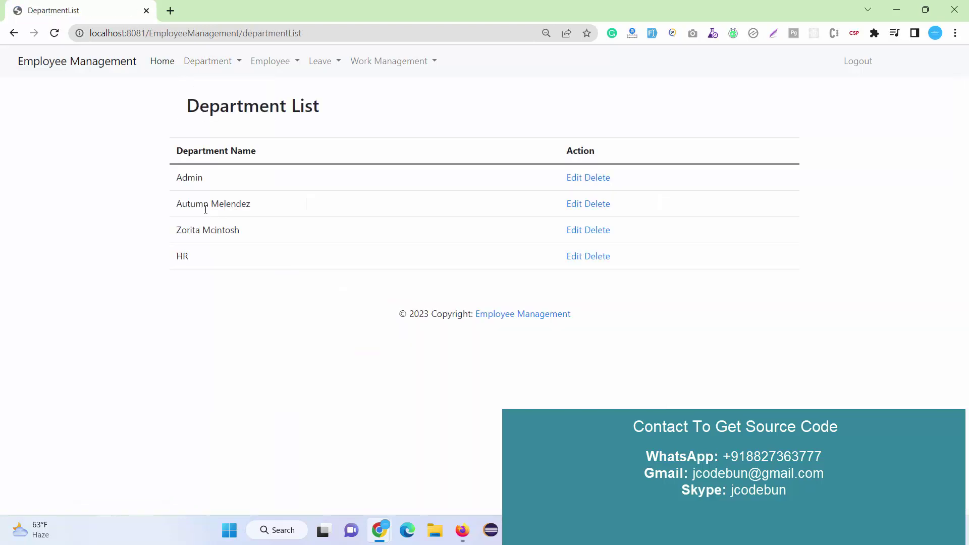
drag(187, 260, 175, 262)
click(570, 257)
click(385, 294)
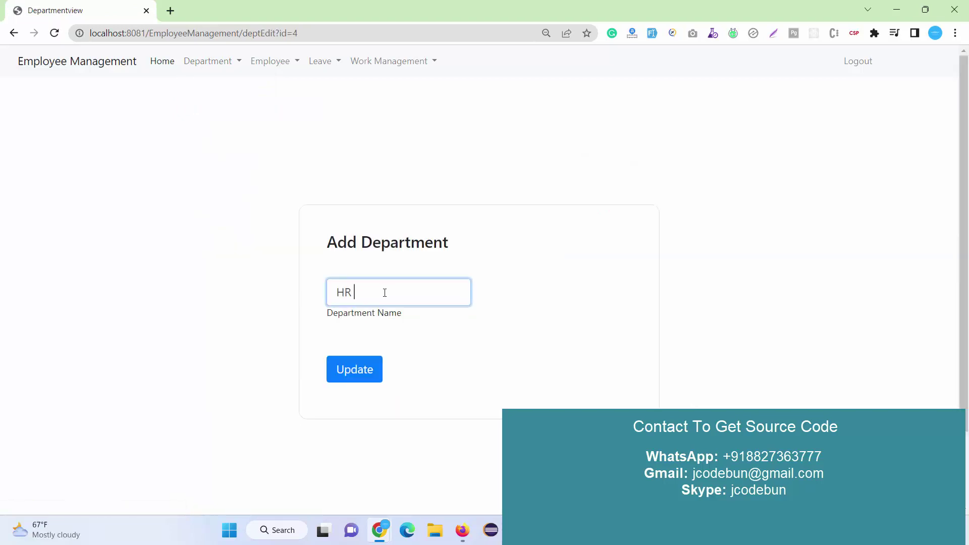
text(R)
click(352, 371)
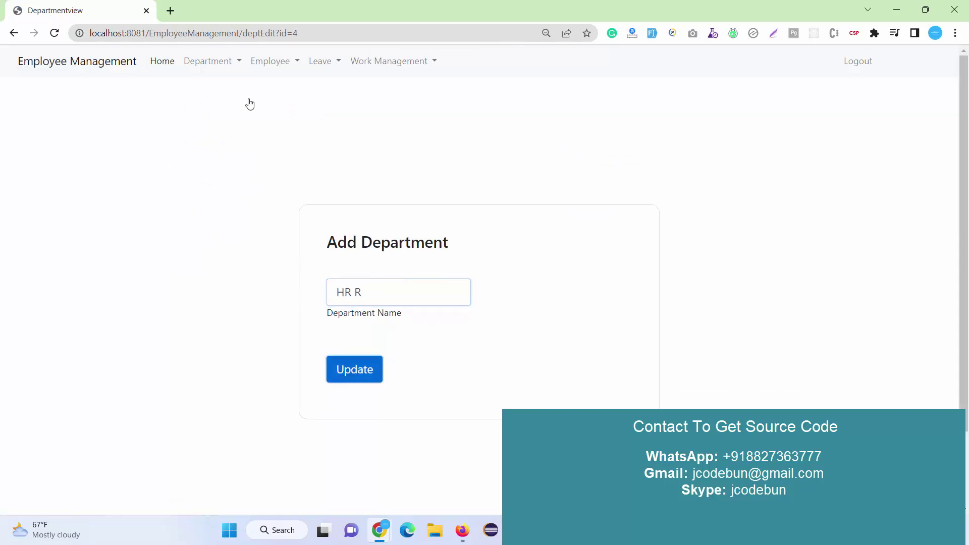
- Return to the Department List and delete the Admin department
click(206, 73)
click(216, 114)
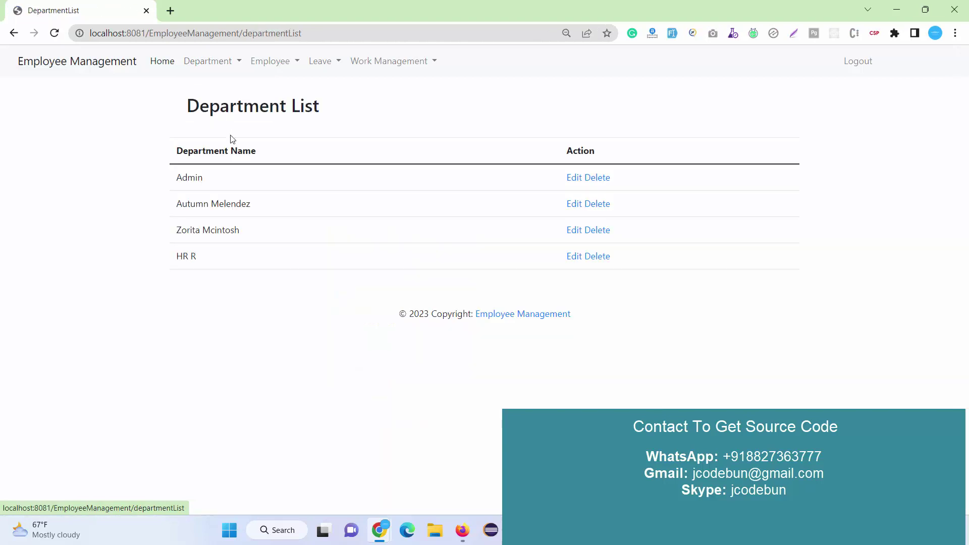
drag(225, 266, 145, 260)
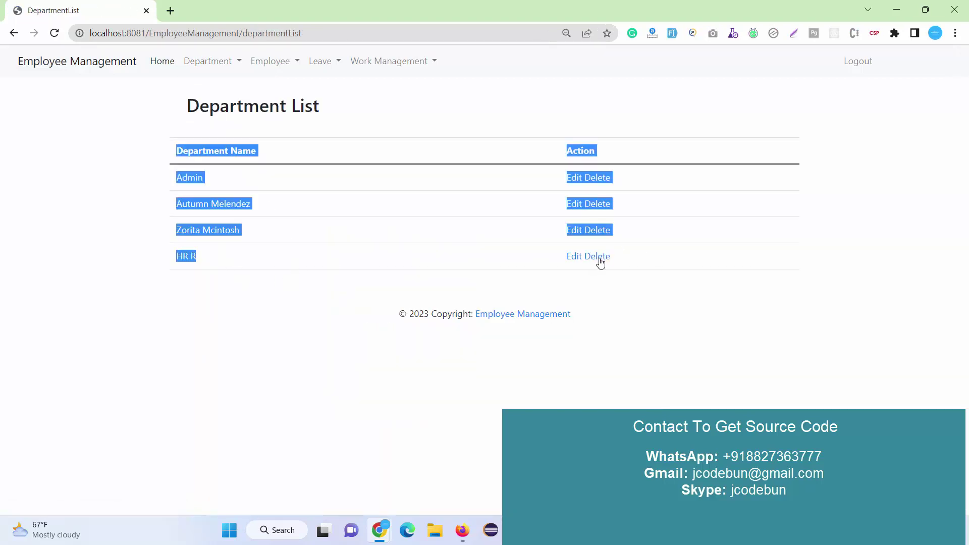
click(261, 252)
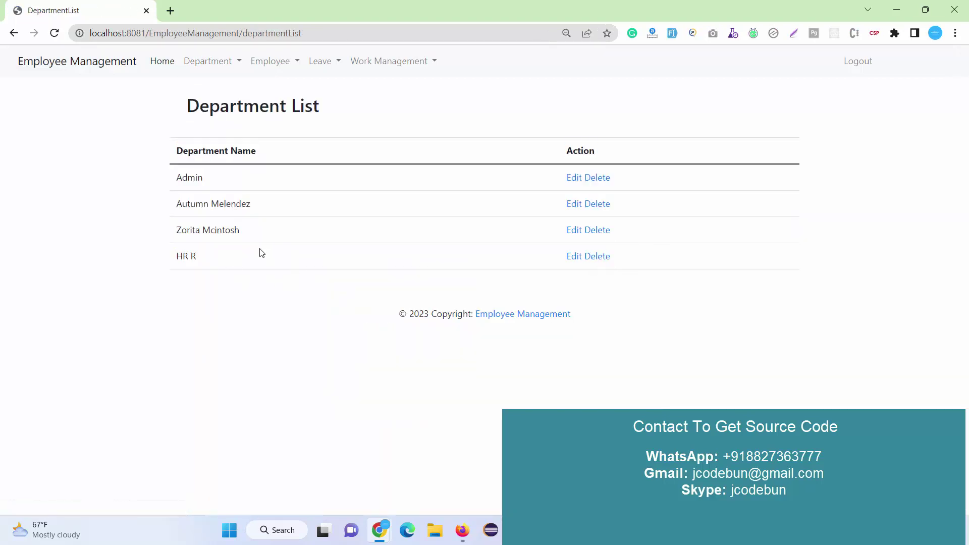
click(601, 178)
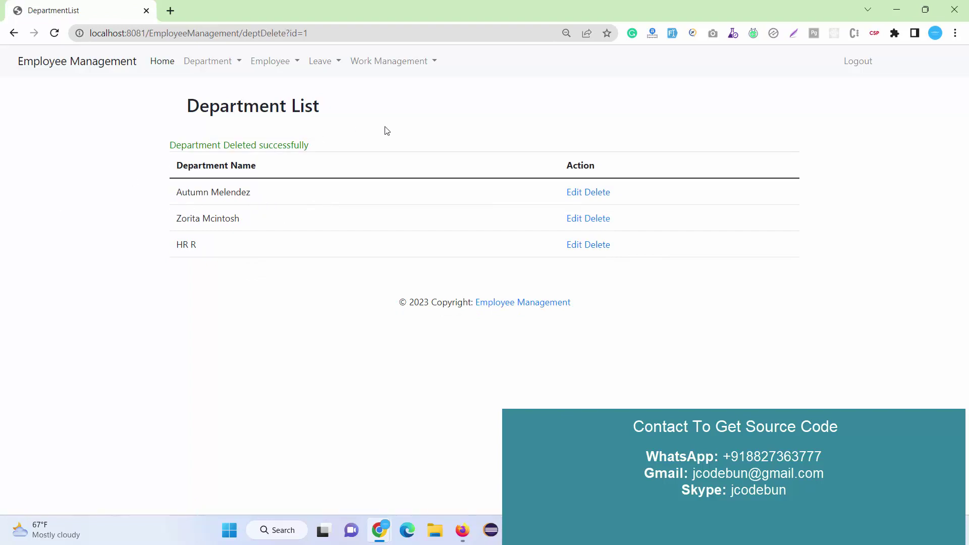
drag(385, 130, 212, 106)
- Open the Add Employee form and confirm HR R is listed in Select Department
click(279, 66)
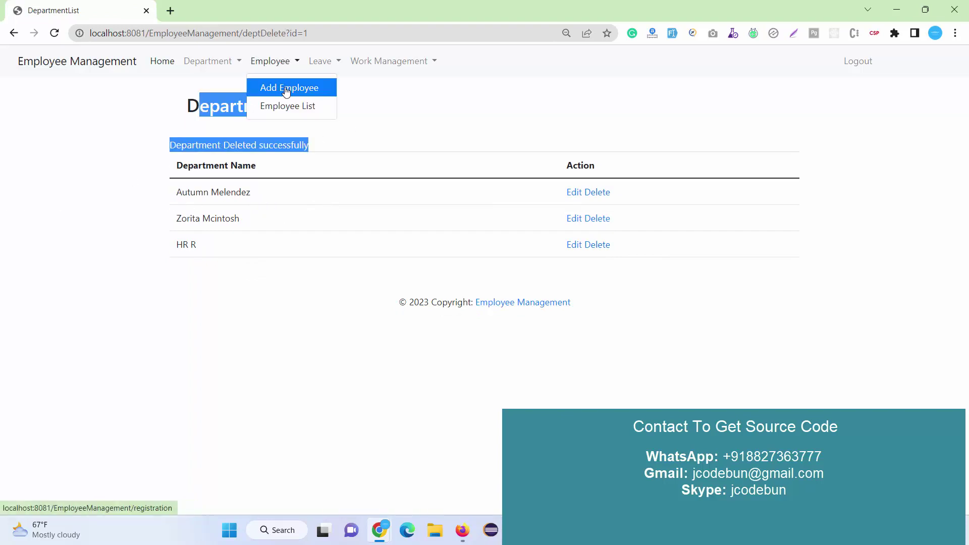
click(281, 89)
scroll(407, 237, down, 1)
scroll(404, 237, up, 2)
click(413, 309)
click(149, 362)
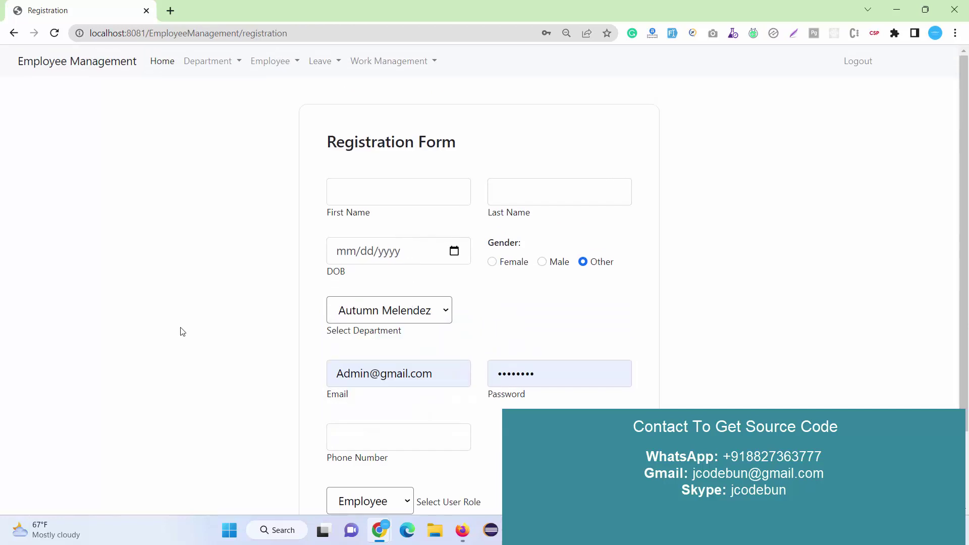
scroll(374, 232, down, 2)
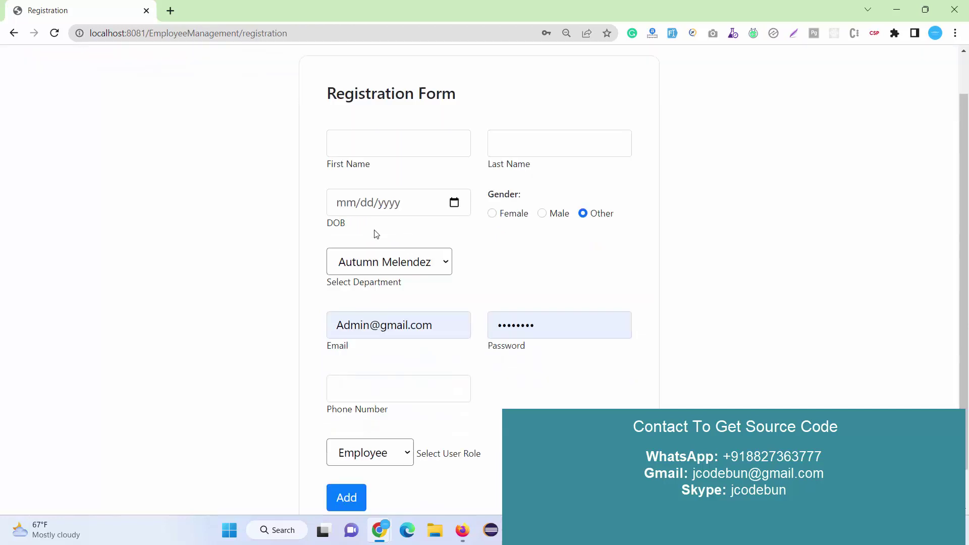
click(376, 226)
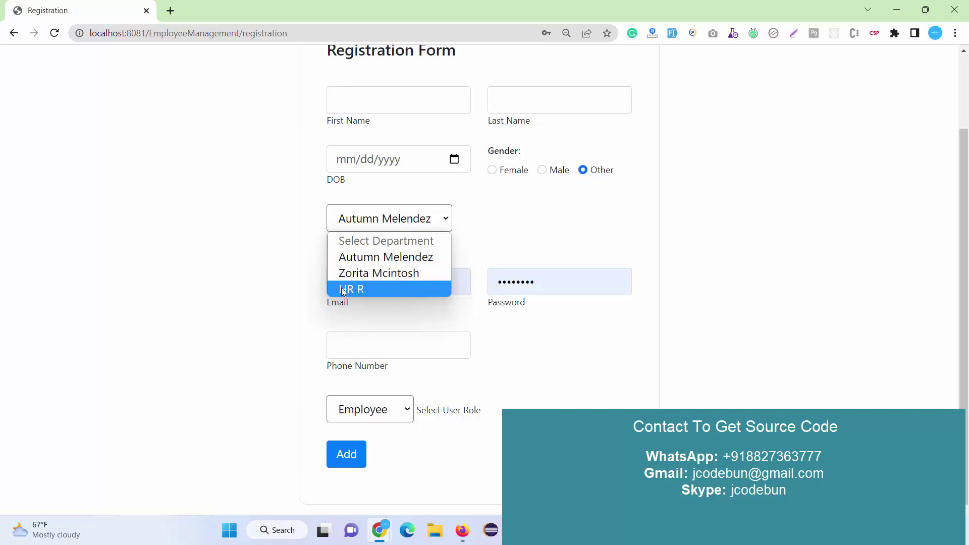
click(301, 231)
drag(402, 243, 346, 221)
scroll(346, 218, up, 2)
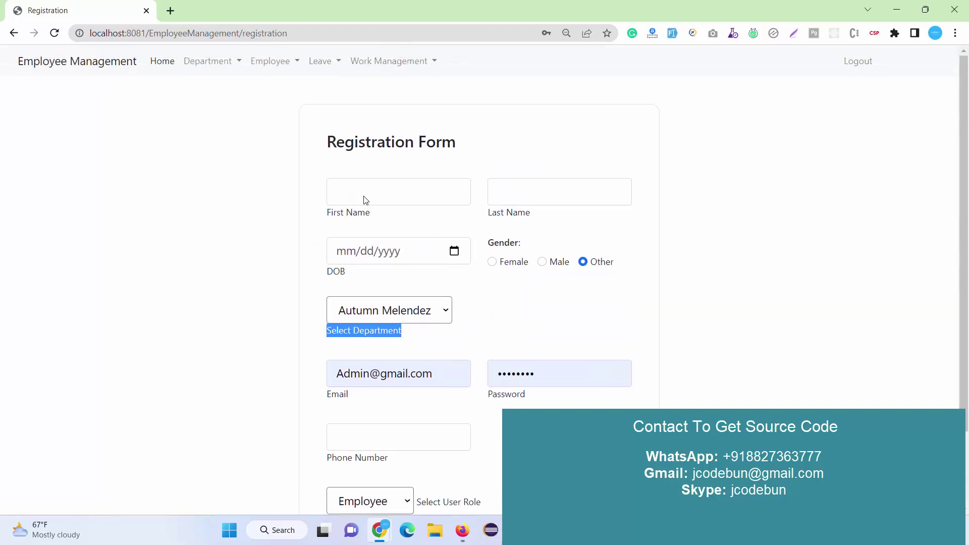
- View the Employee List showing all four employees
click(275, 63)
click(280, 110)
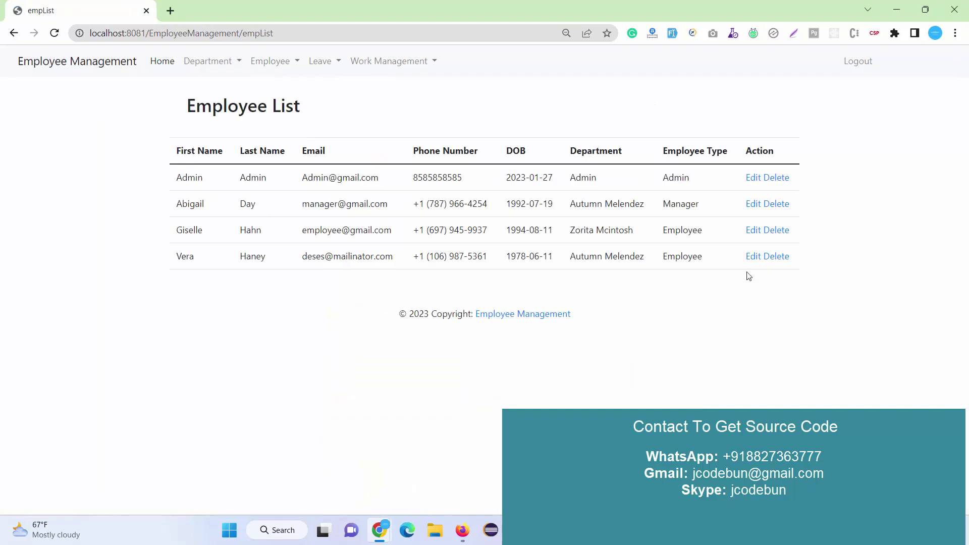
drag(825, 262, 75, 264)
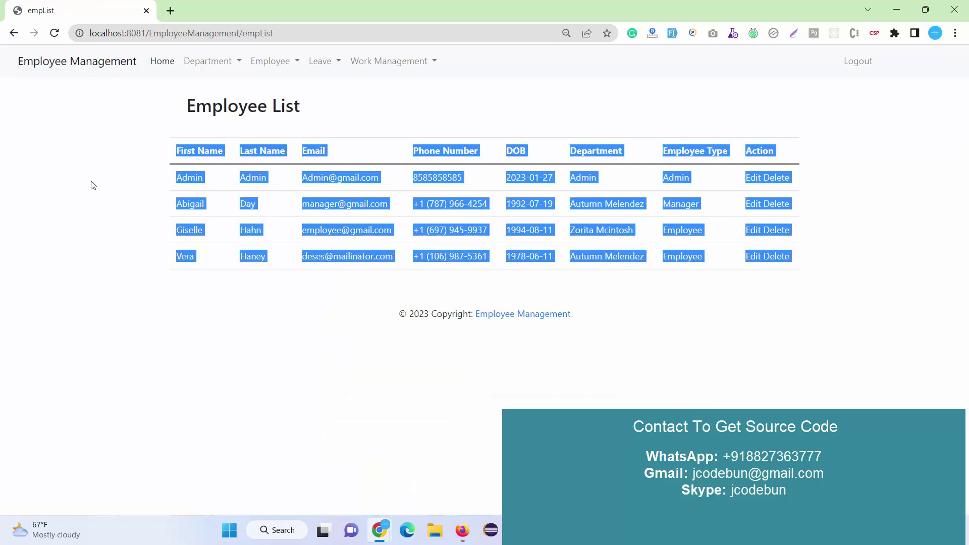
click(693, 303)
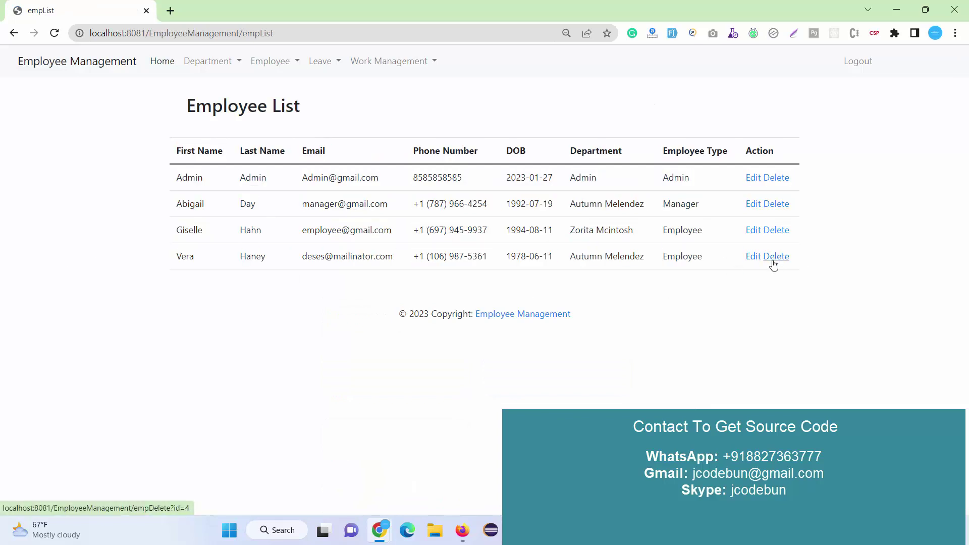
click(320, 62)
- In Apply Leave, set From Date to 02/05/2023 and To Date to 02/06/2023
click(331, 98)
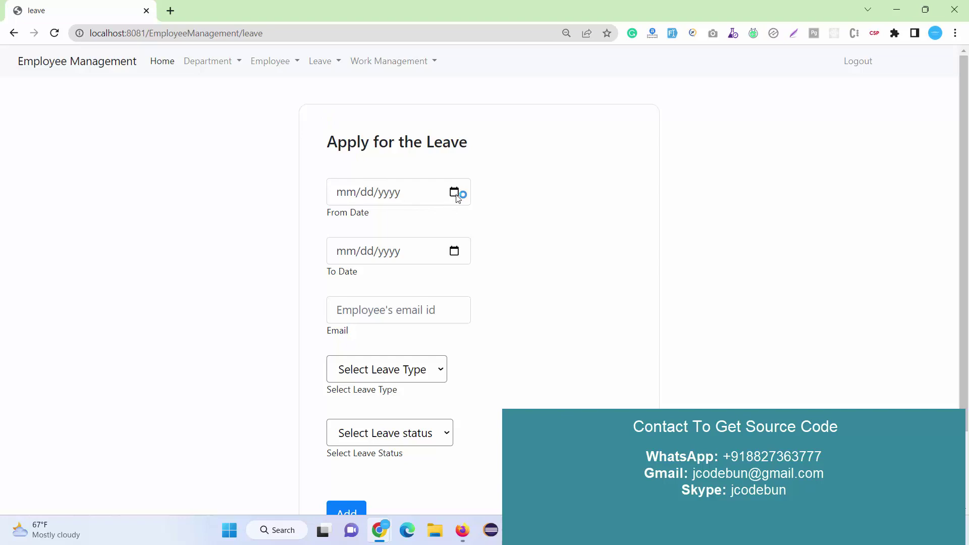
click(455, 193)
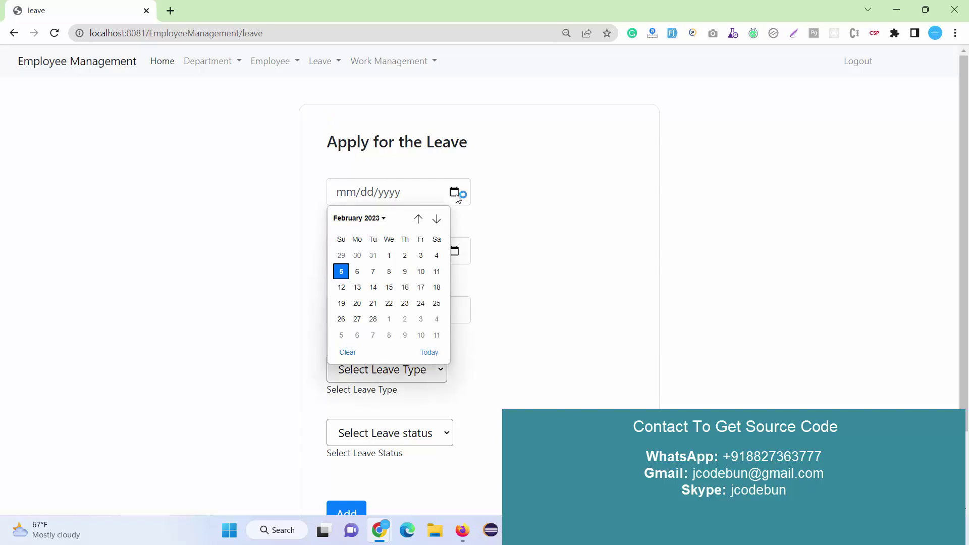
click(341, 272)
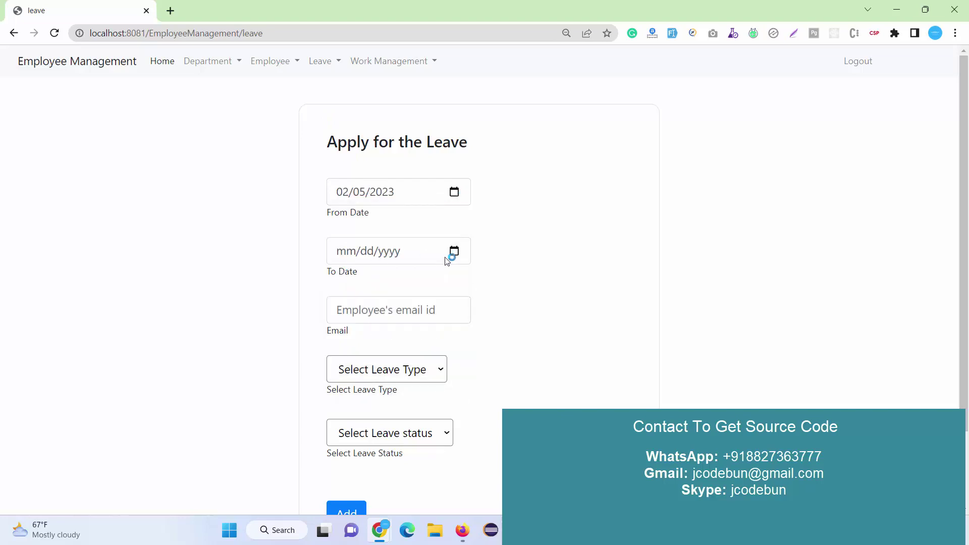
click(455, 252)
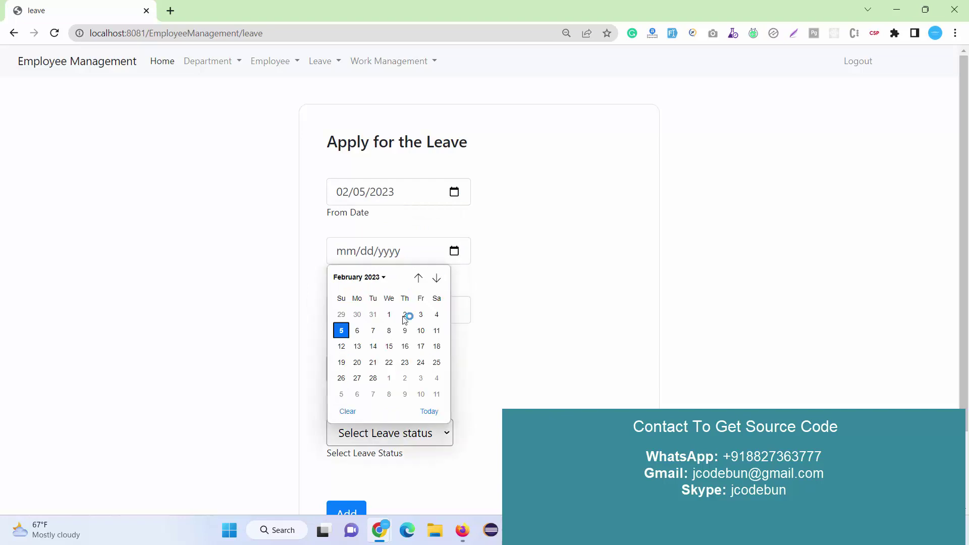
click(357, 336)
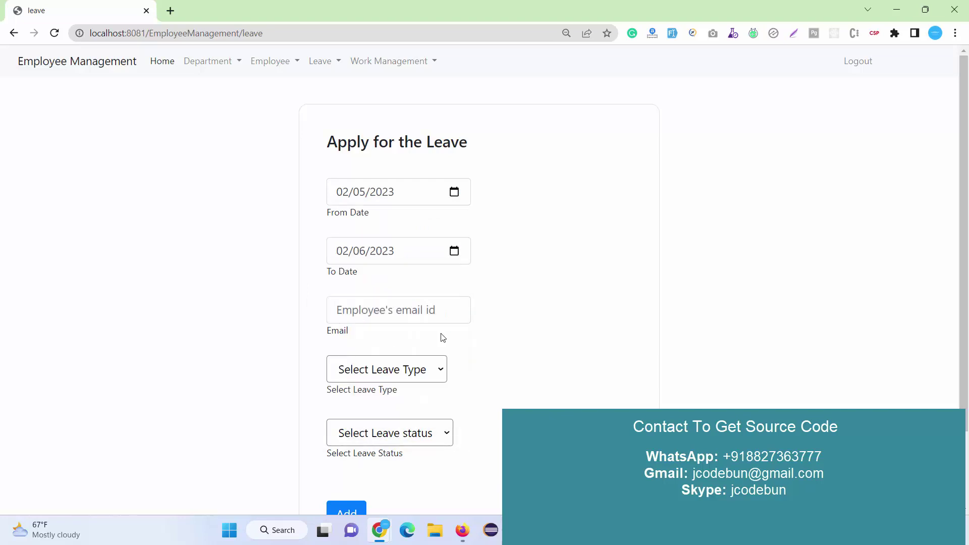
- Copy the last employee's email from MySQL Workbench into the Email field
click(444, 311)
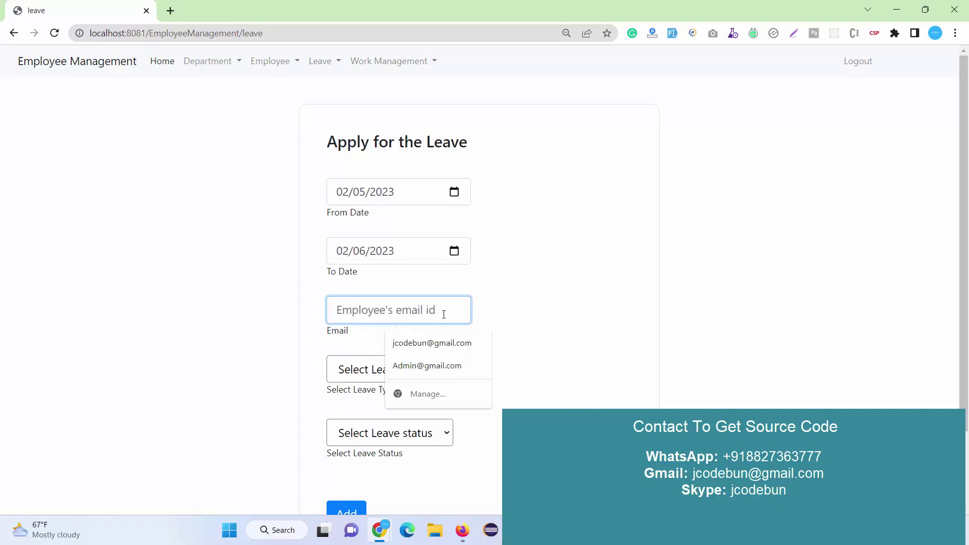
click(240, 307)
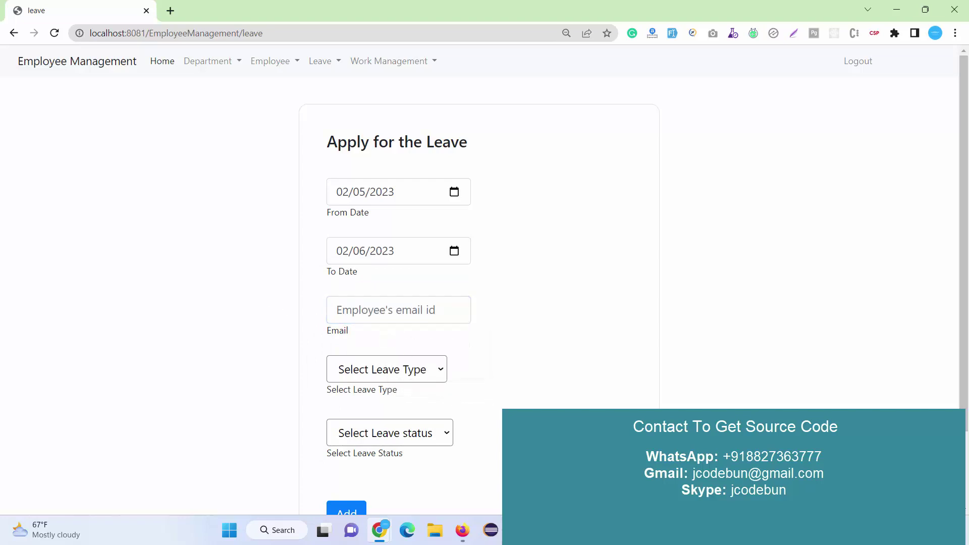
key(alt+Tab)
click(319, 332)
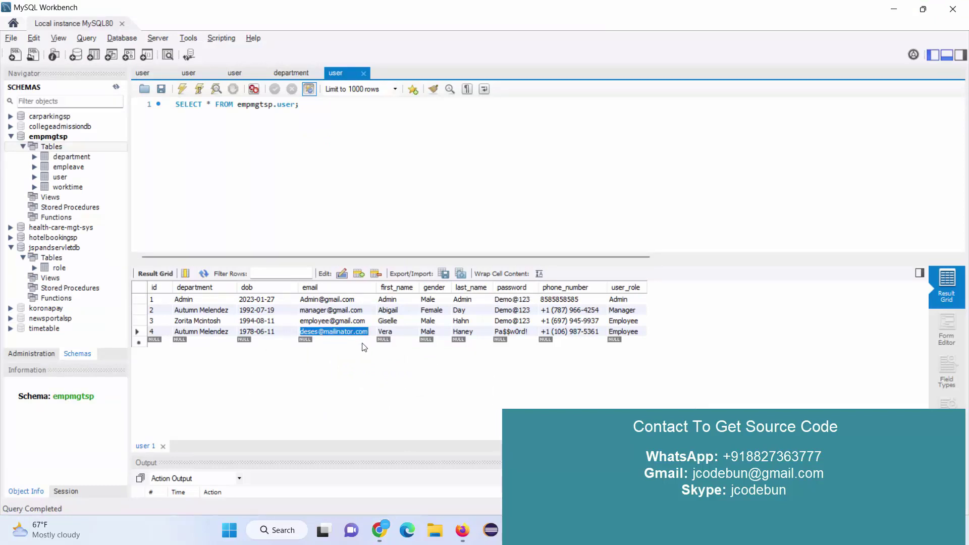
key(alt+Tab)
key(ctrl+v)
key(Escape)
- Submit the leave with Leave Type PL and Leave Status In Process
click(398, 374)
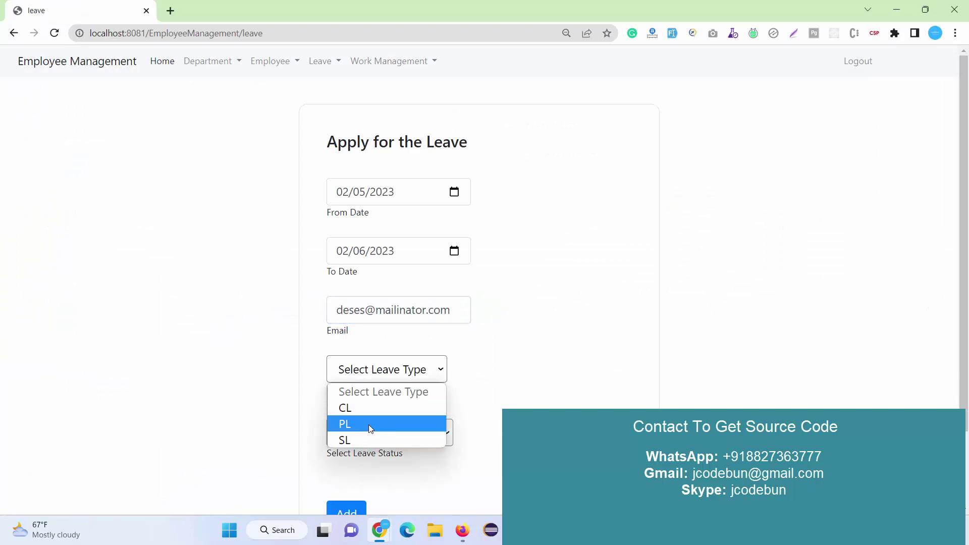
click(370, 428)
scroll(481, 351, down, 1)
click(412, 372)
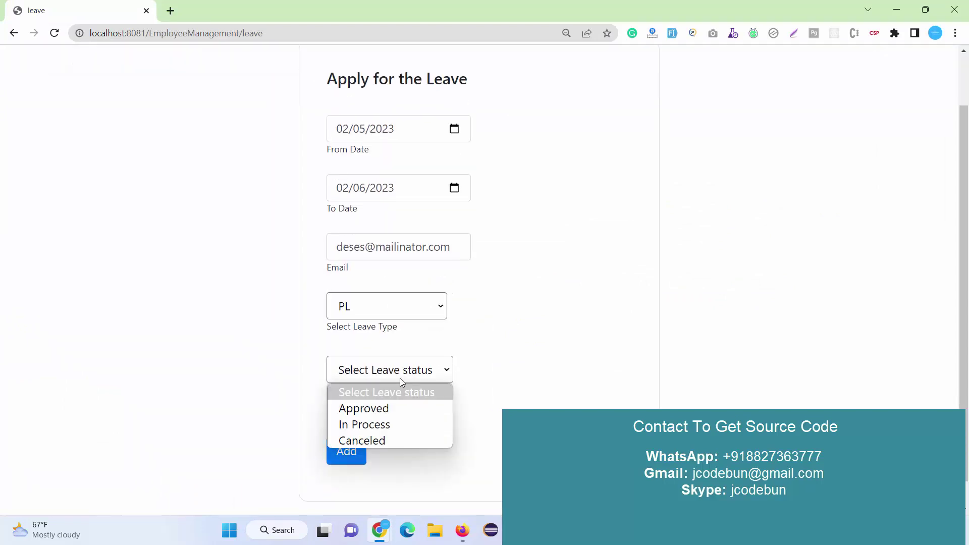
click(382, 424)
click(343, 450)
drag(443, 143, 255, 137)
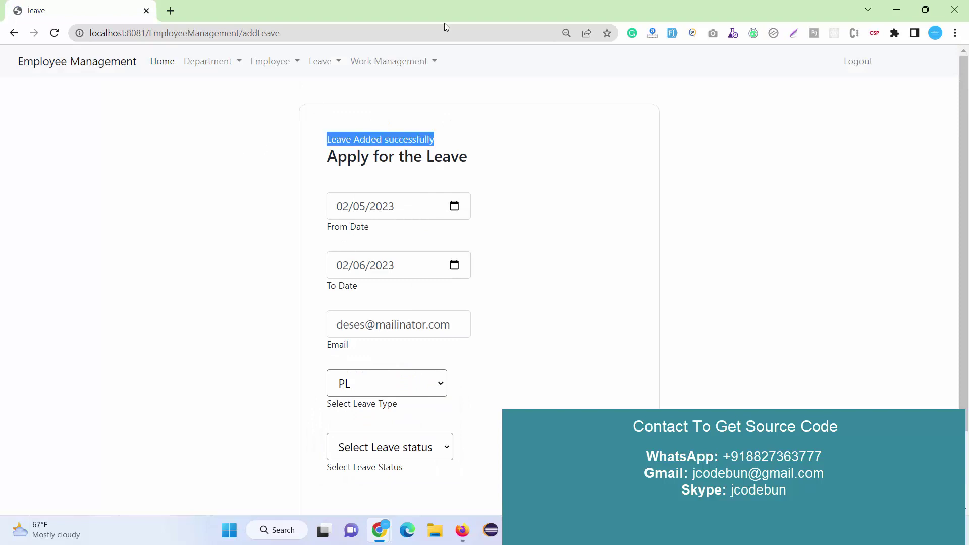
- Open View Leaves to see the new PL leave for 2023-02-05 to 2023-02-06
click(318, 63)
click(327, 108)
drag(174, 182, 706, 182)
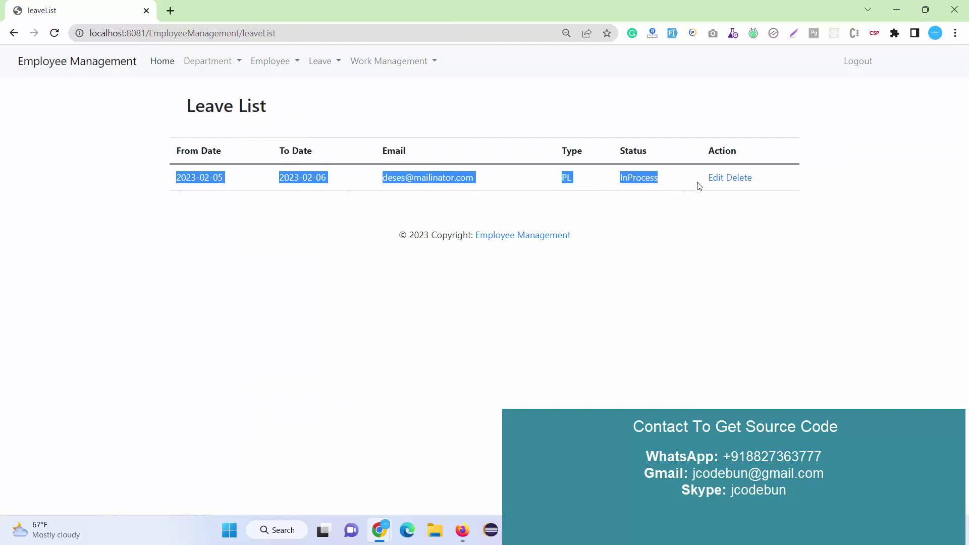
click(379, 62)
- Start a daily work report with the employee's email, 8 hours and task 'fgfd yytr'
click(383, 89)
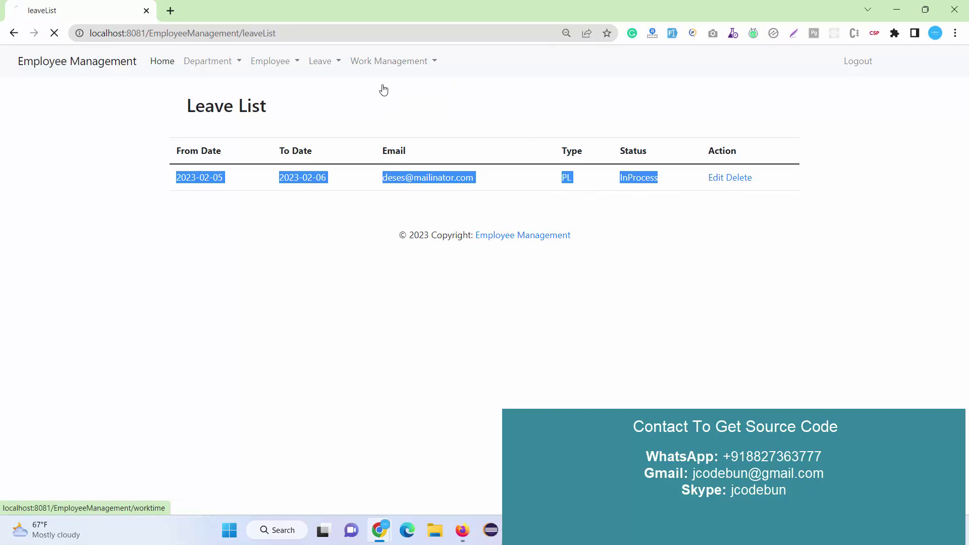
click(366, 196)
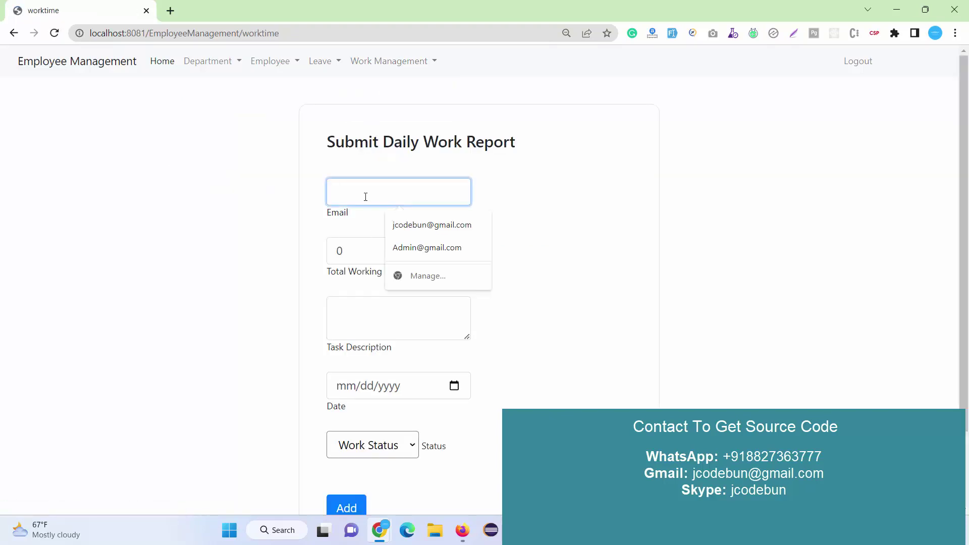
key(ctrl+v)
key(Tab)
text(8)
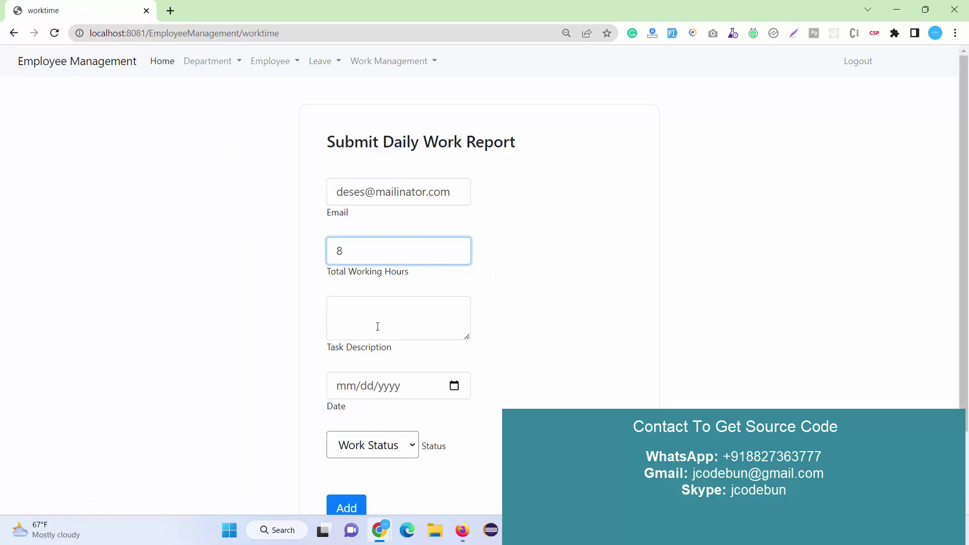
click(377, 326)
text(fgfd )
text(yytr)
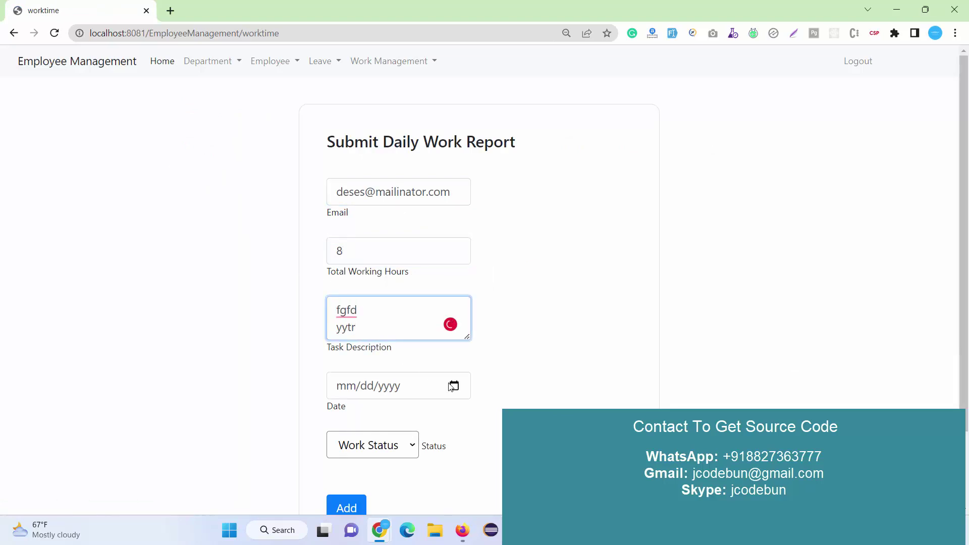
- Set the work report date to 02/05/2023
click(453, 386)
click(343, 278)
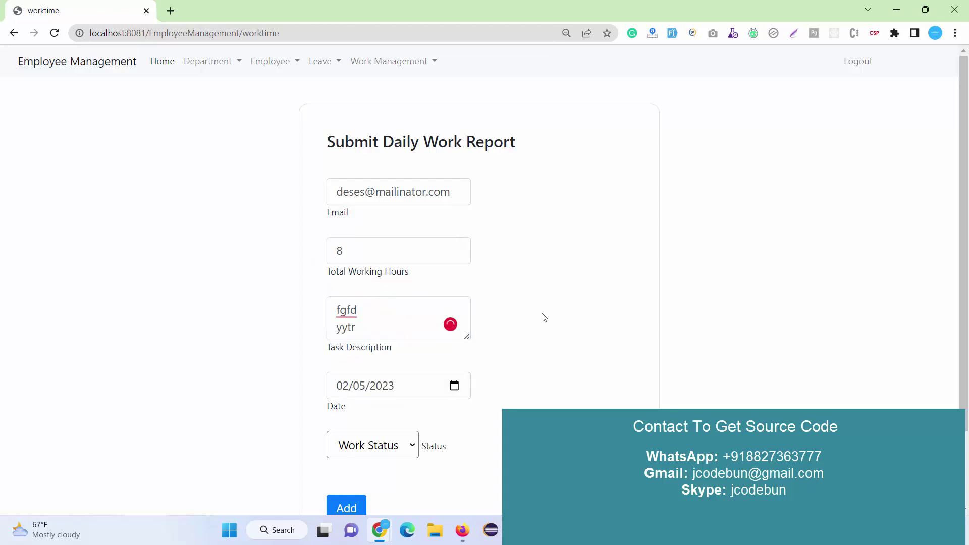
scroll(483, 338, down, 2)
click(454, 295)
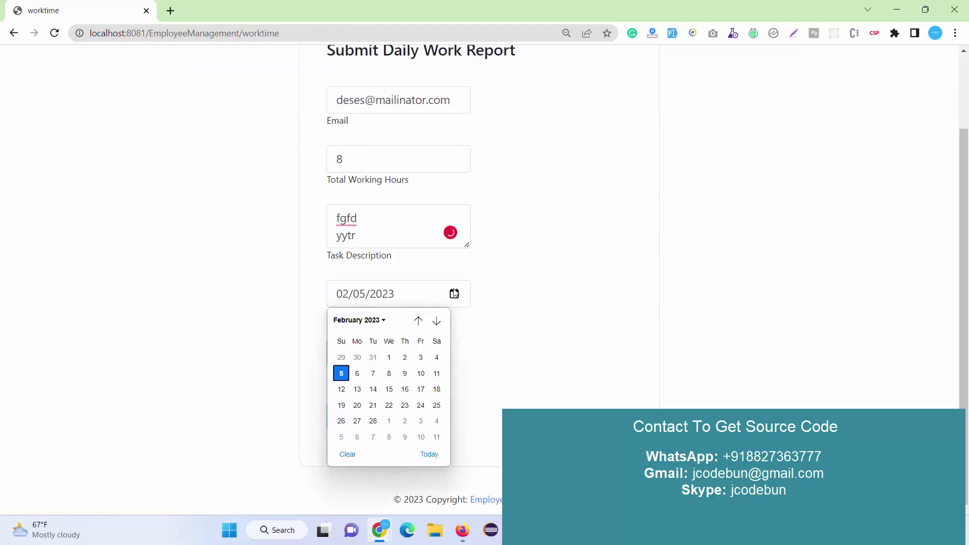
click(418, 321)
click(436, 321)
click(520, 328)
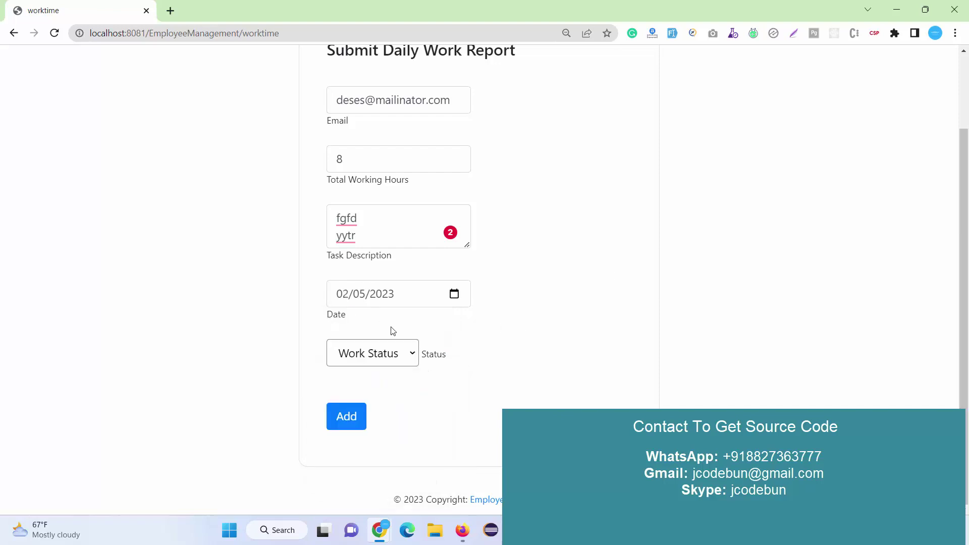
- Set the work status to Approved and submit the report
click(410, 354)
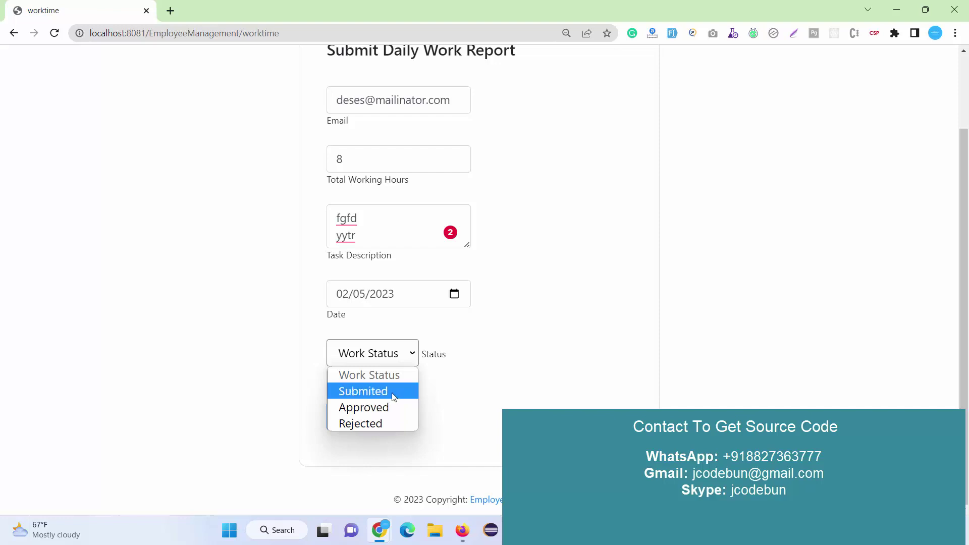
click(394, 396)
click(400, 354)
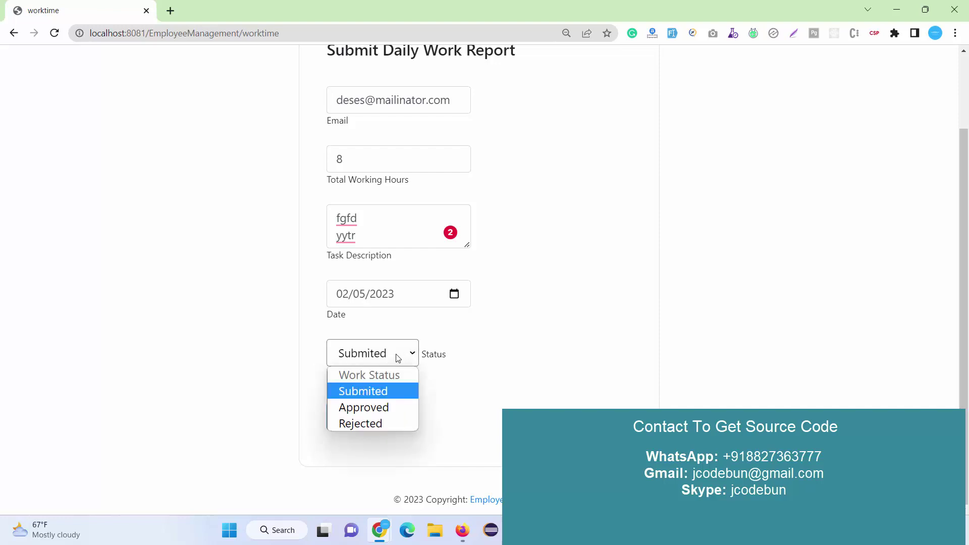
click(380, 416)
click(335, 417)
click(380, 67)
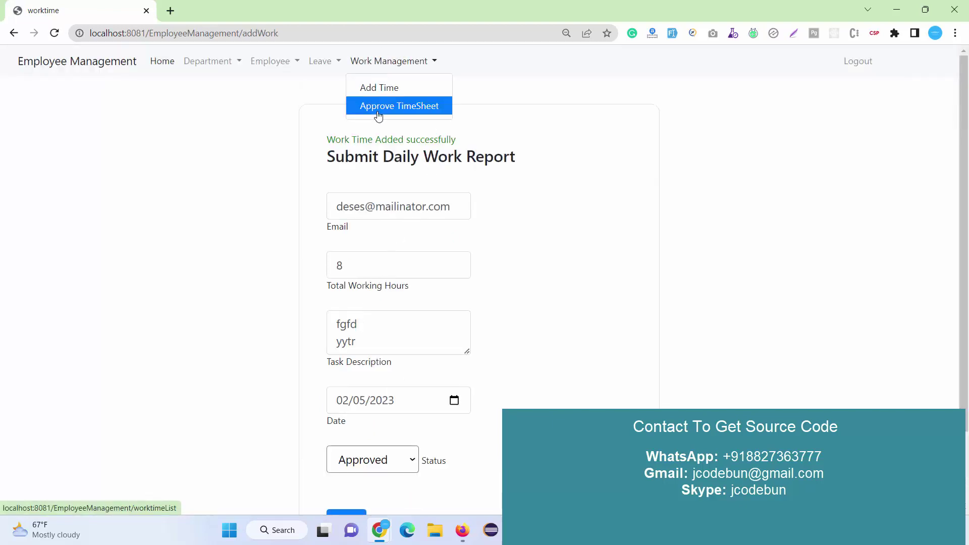
- Review the approved work entry in the Work Time List, then log out
click(380, 112)
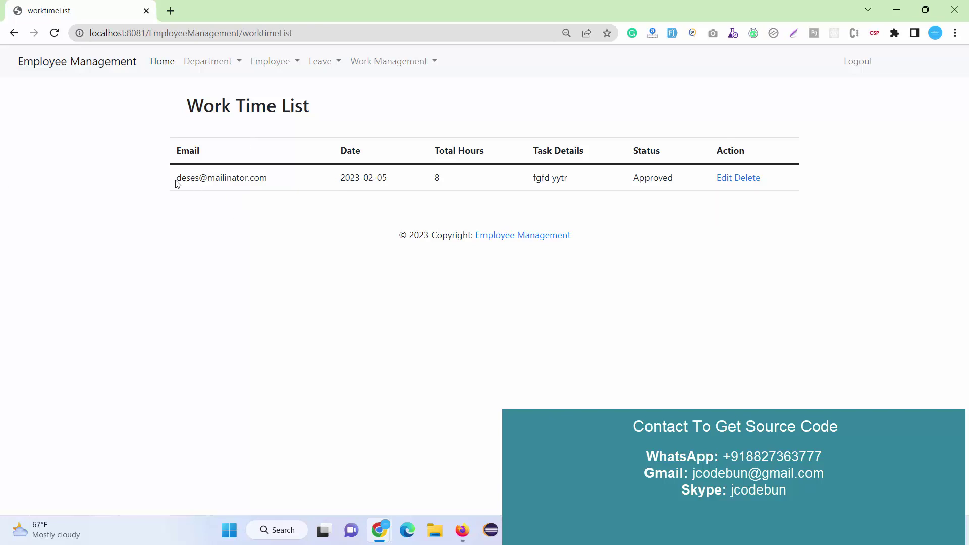
drag(175, 183, 627, 182)
click(857, 61)
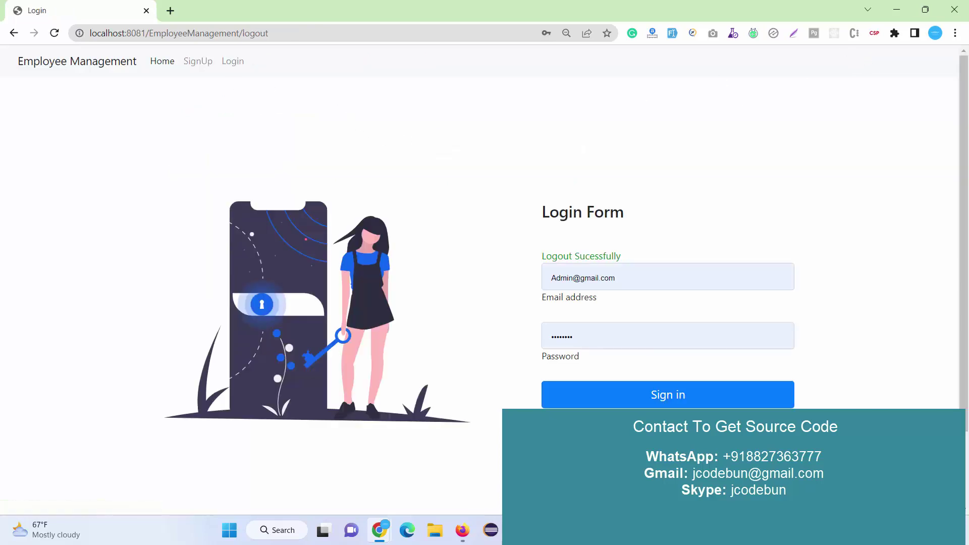
- Copy the manager's email from the MySQL Workbench user table for the login form
key(alt+Tab)
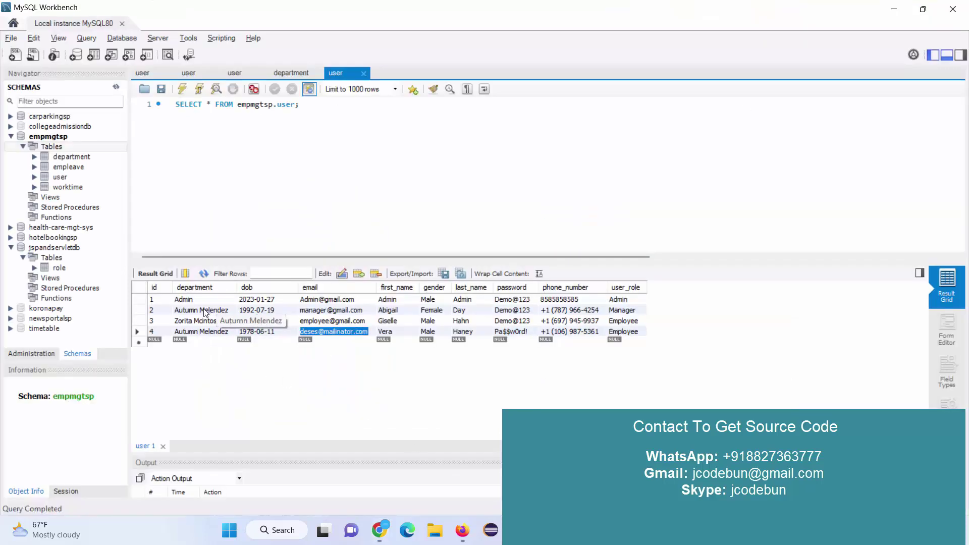
click(325, 312)
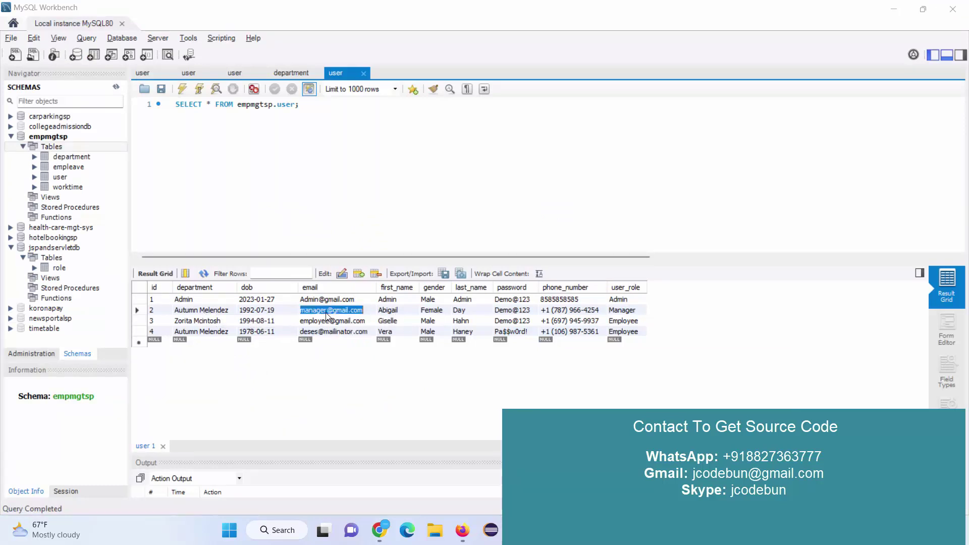
key(alt+Tab)
key(ctrl+a)
- Sign in with the manager's email and password from Workbench, then open Apply Leave
key(ctrl+v)
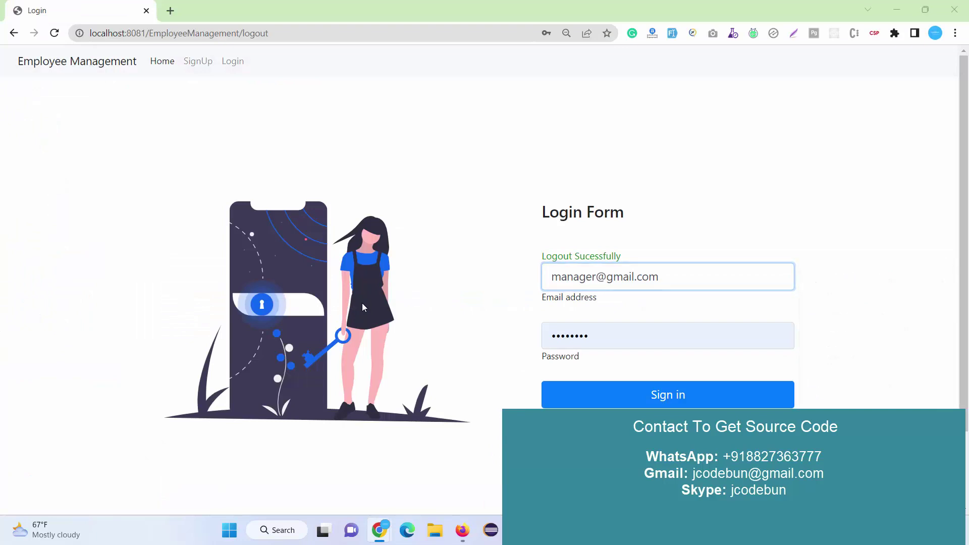
key(alt+Tab)
double_click(521, 311)
key(ctrl+c)
key(alt+Tab)
click(610, 335)
key(ctrl+a)
key(ctrl+v)
click(609, 404)
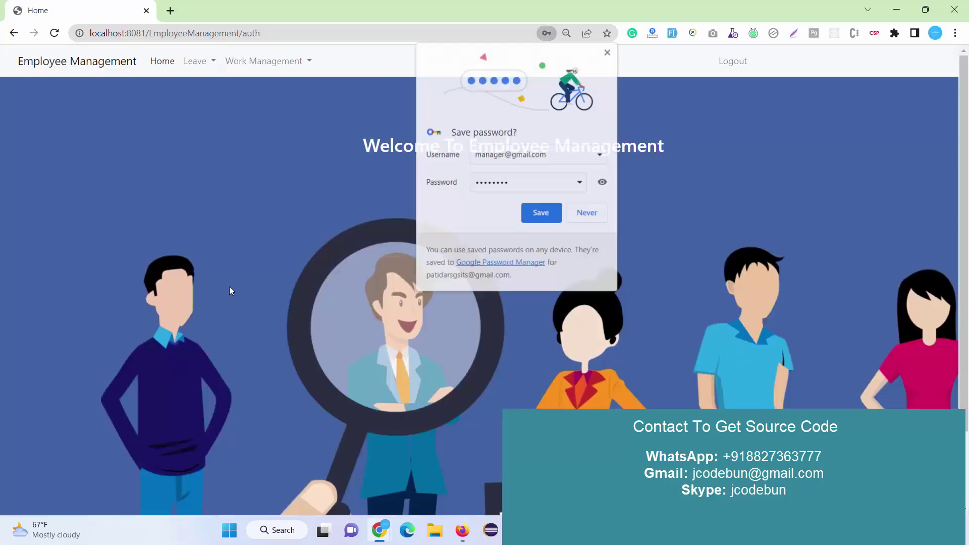
click(538, 212)
click(185, 66)
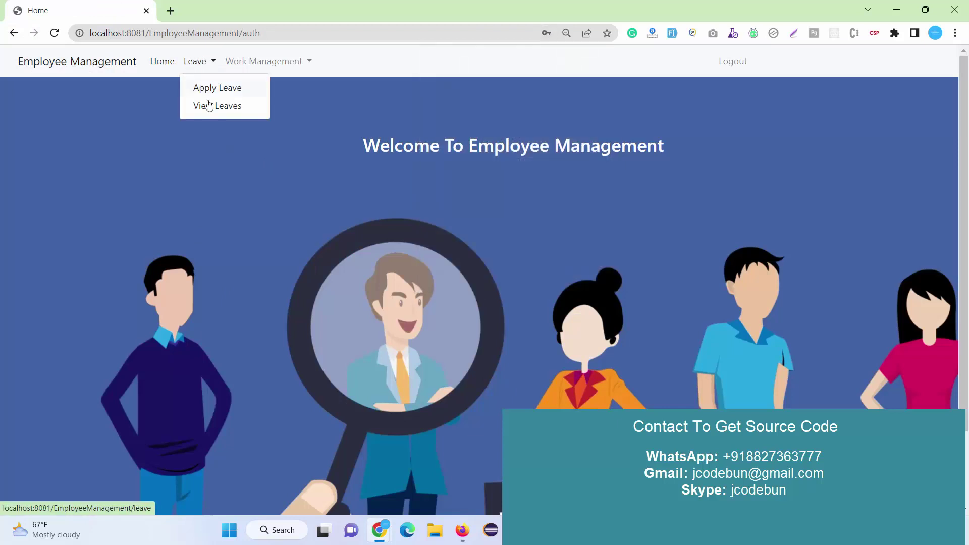
click(206, 87)
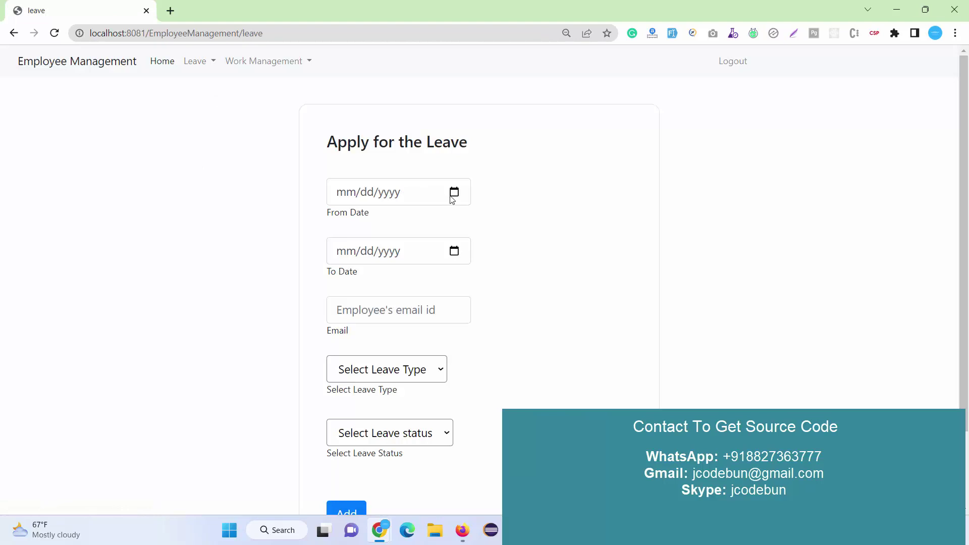
- Check the submitted leave request in View Leaves
click(213, 61)
click(217, 103)
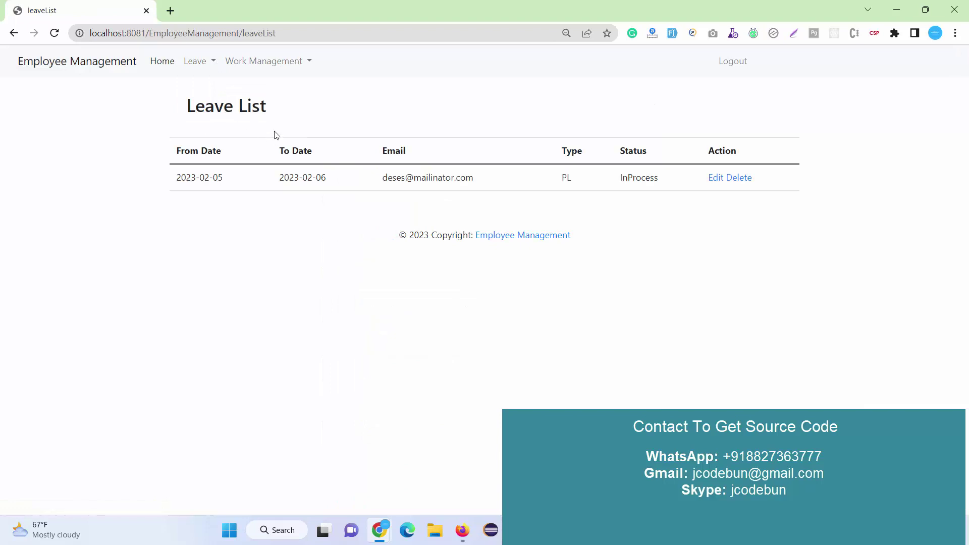
click(267, 61)
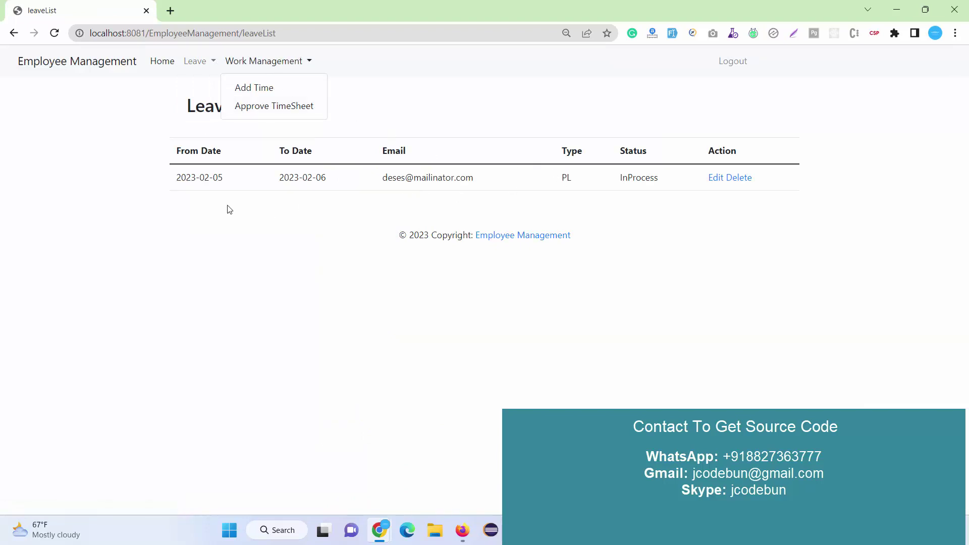
drag(172, 144, 656, 176)
click(247, 215)
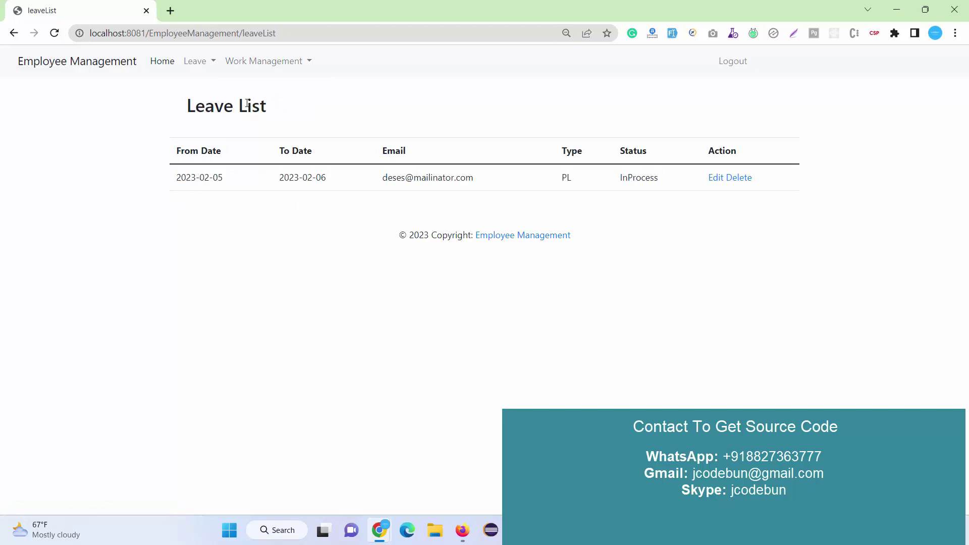
- Change the 2023-02-05 work entry's status from Approved to Rejected in Approve TimeSheet
click(256, 69)
click(264, 89)
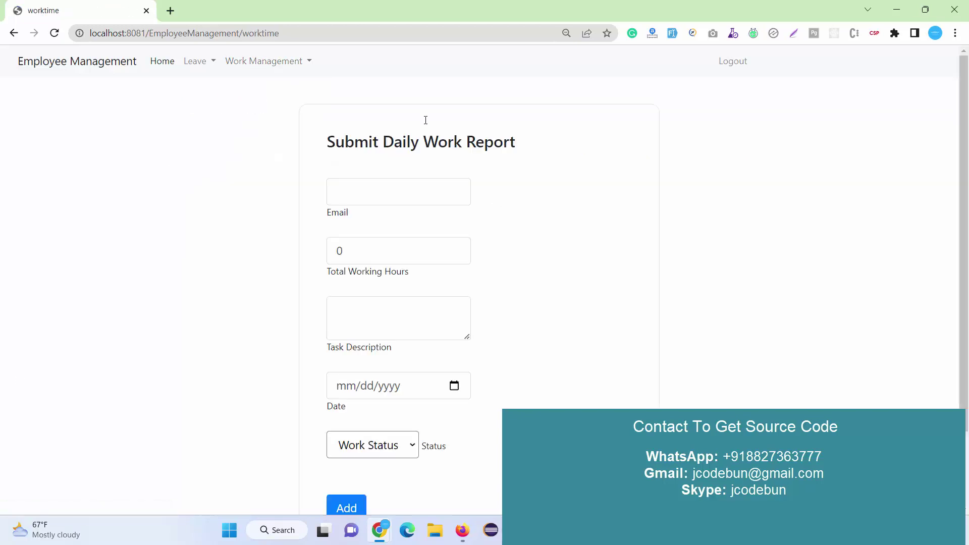
click(268, 71)
click(265, 108)
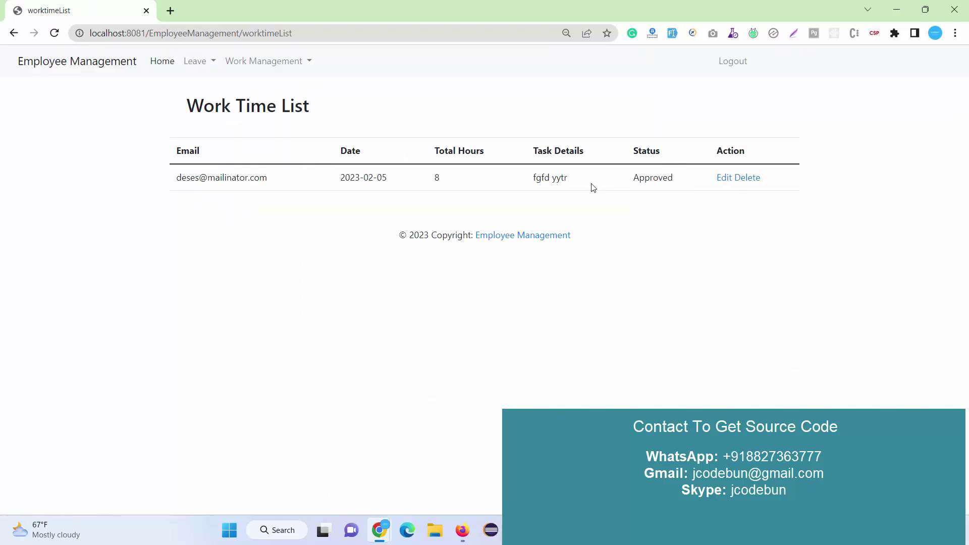
click(724, 179)
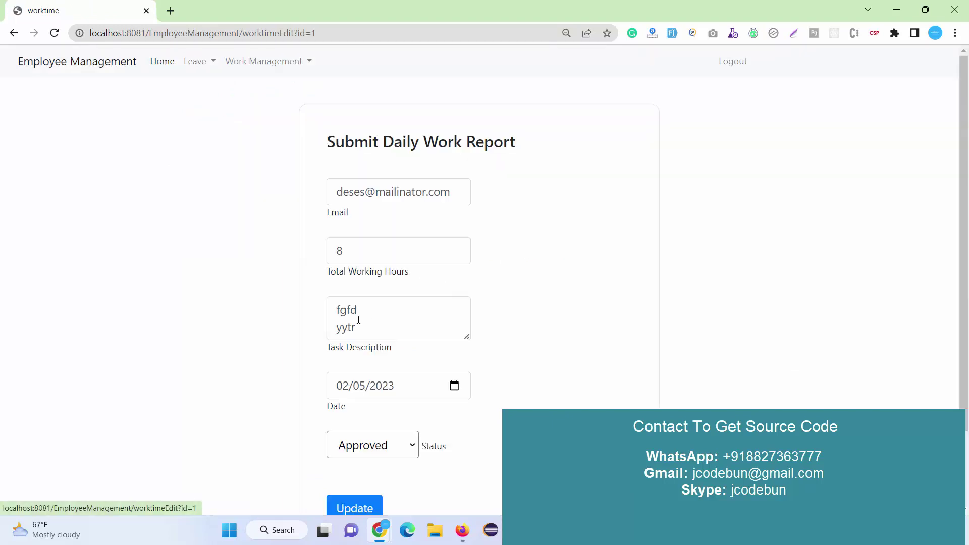
scroll(337, 325, down, 2)
click(378, 354)
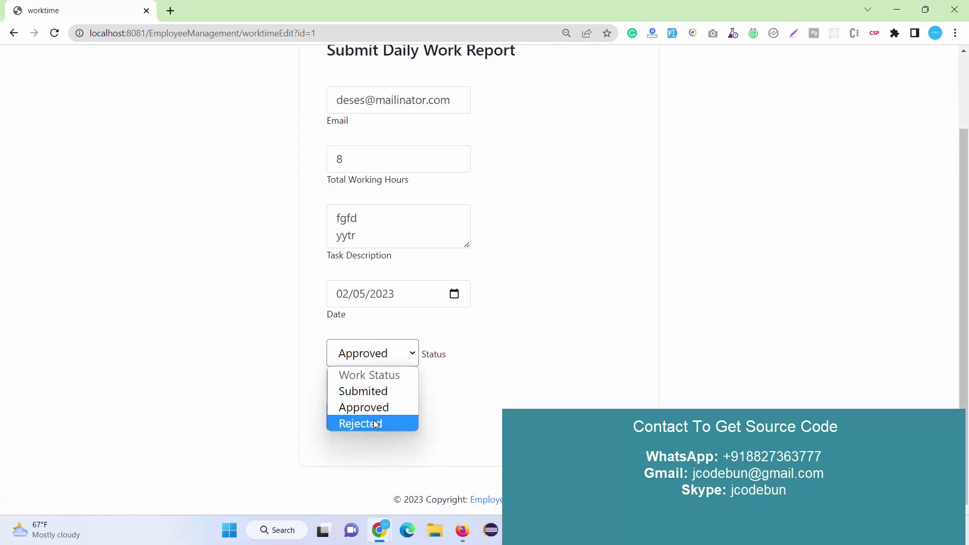
click(372, 424)
click(372, 415)
click(246, 64)
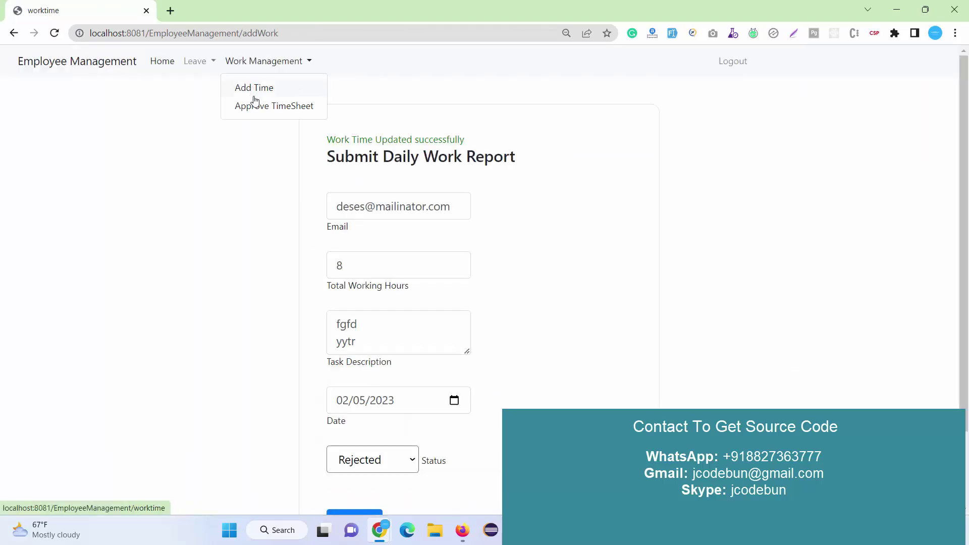
click(255, 102)
double_click(637, 178)
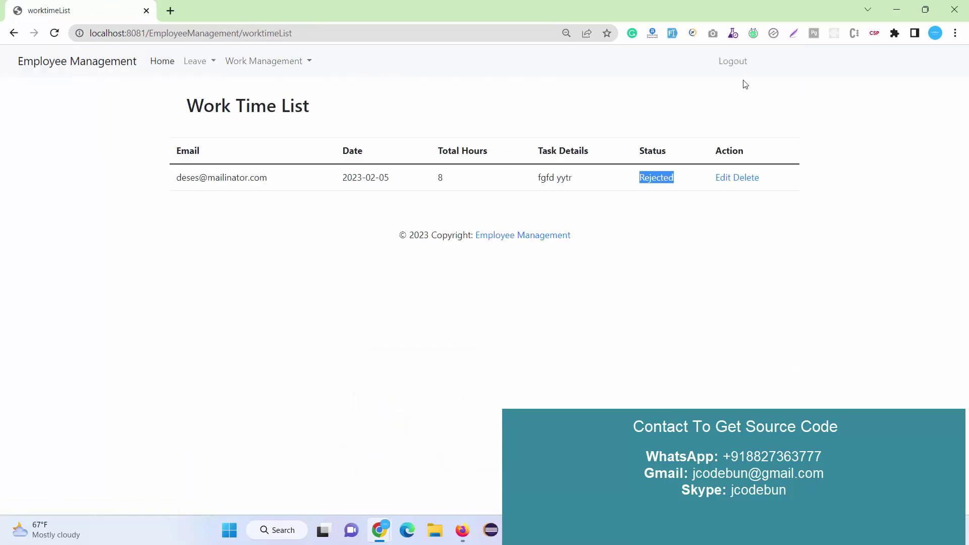
- Log out of the manager account and select employee emails in the Workbench user table
click(736, 62)
key(alt+Tab)
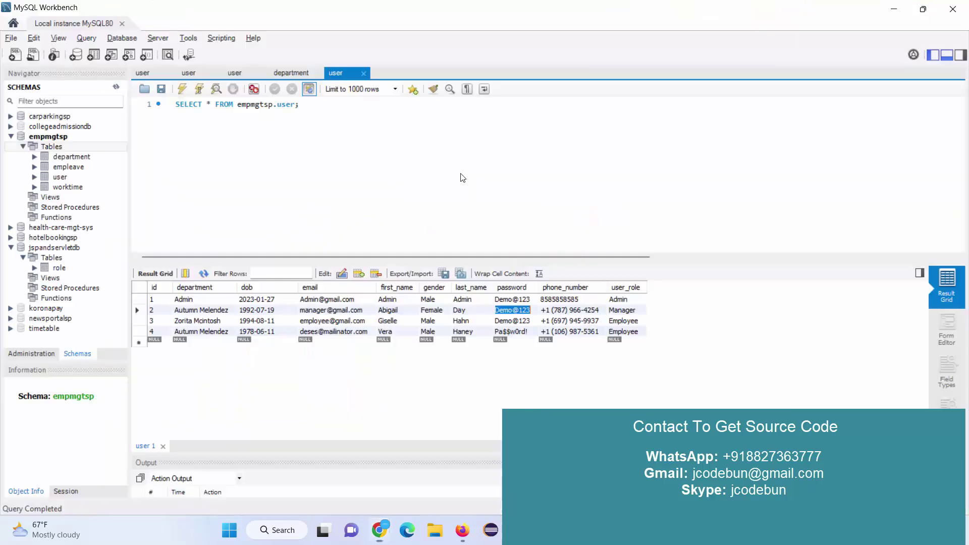
click(323, 323)
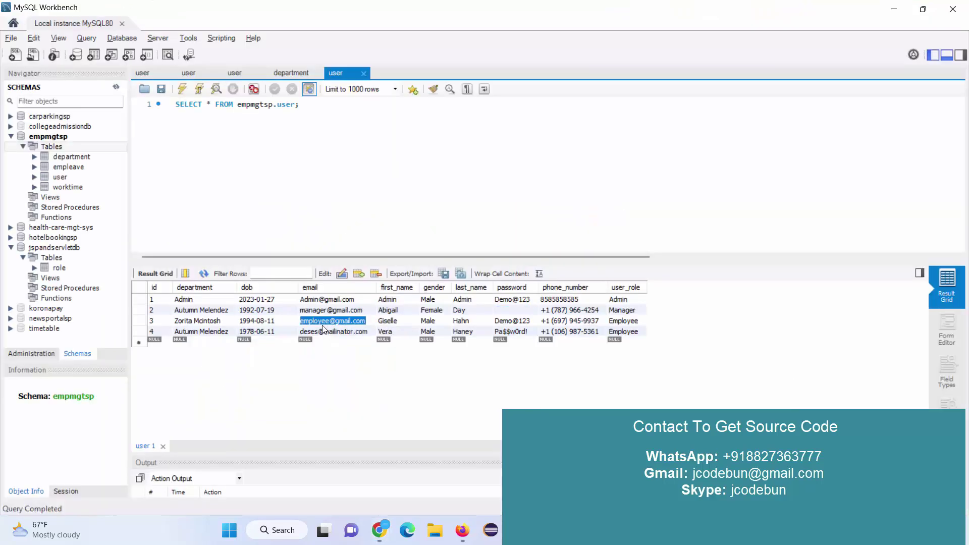
click(328, 333)
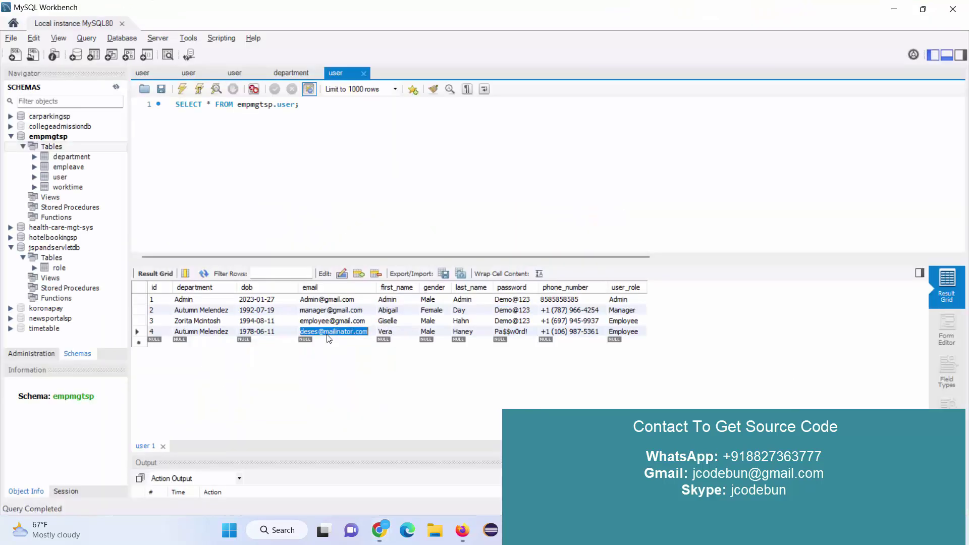
- Sign in as the employee using the email and password copied from the database user table
key(alt+Tab)
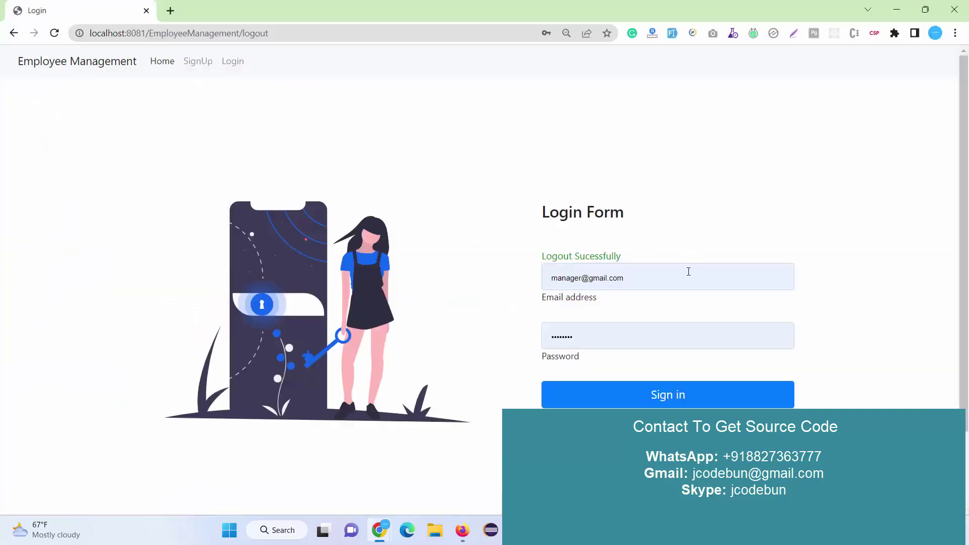
triple_click(682, 270)
key(ctrl+v)
key(alt+Tab)
click(504, 332)
key(ctrl+c)
key(alt+Tab)
double_click(625, 336)
key(ctrl+v)
click(646, 387)
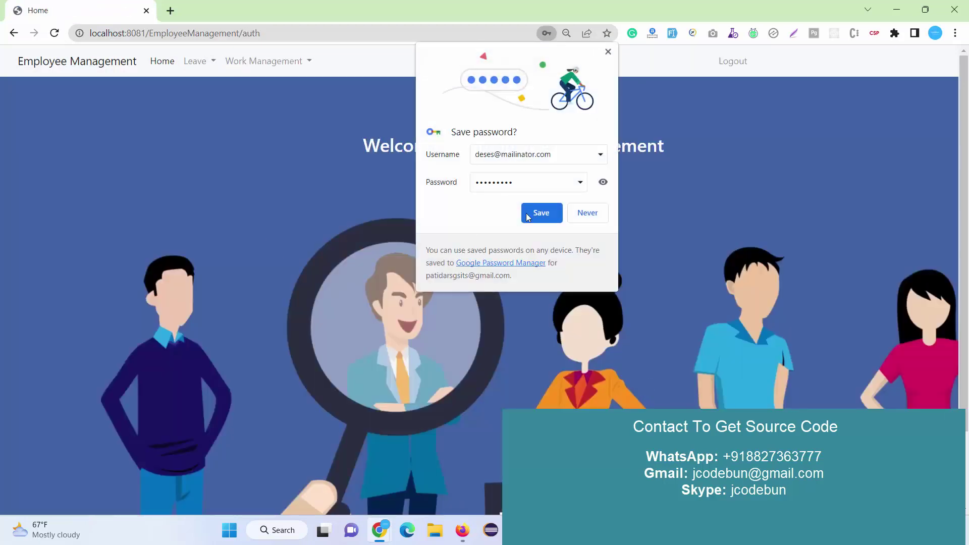
click(529, 220)
- Look over the leave application form and the list of submitted leave requests
click(194, 61)
click(201, 87)
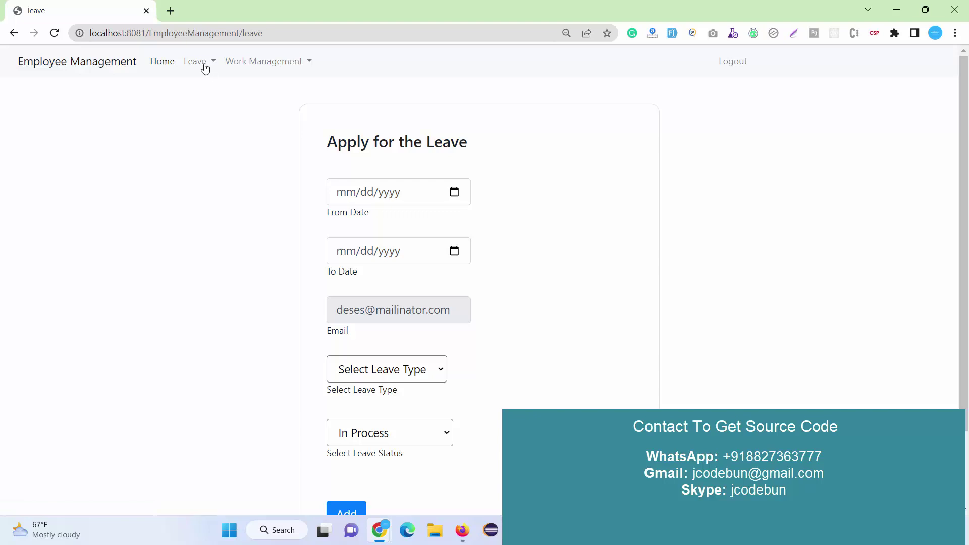
click(204, 62)
click(213, 107)
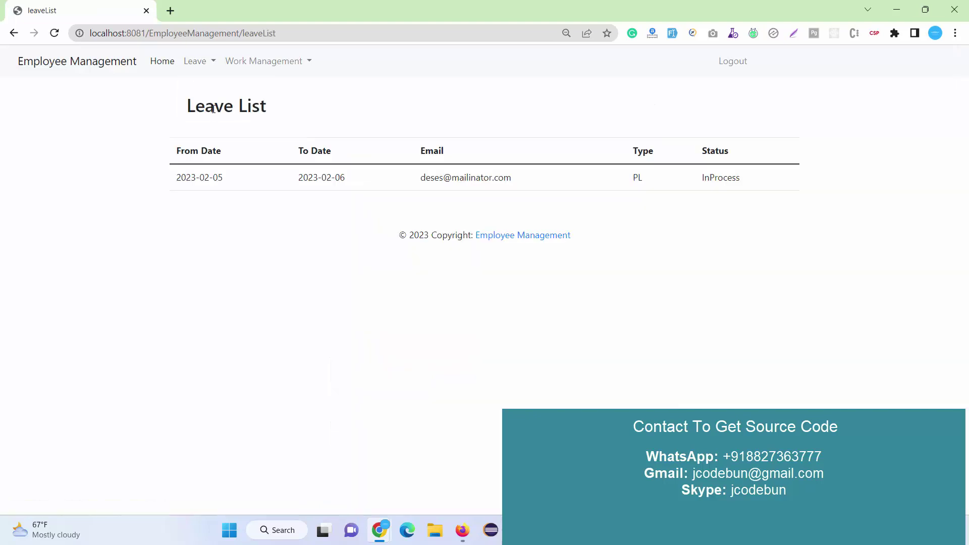
click(186, 63)
drag(423, 235, 343, 218)
click(277, 203)
drag(210, 182, 301, 180)
click(746, 183)
- Go to Work Management > Add Time to reach the daily work report form
click(196, 67)
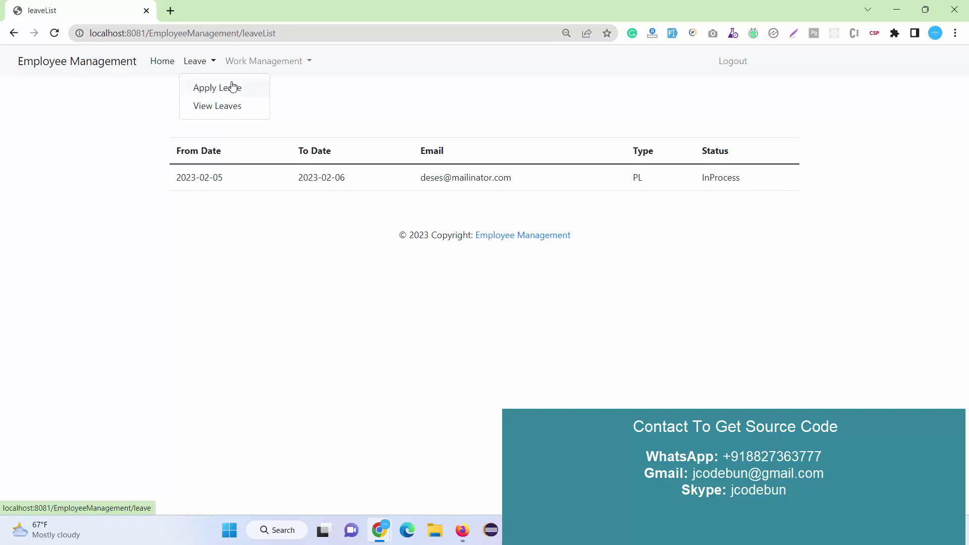
click(245, 62)
click(254, 88)
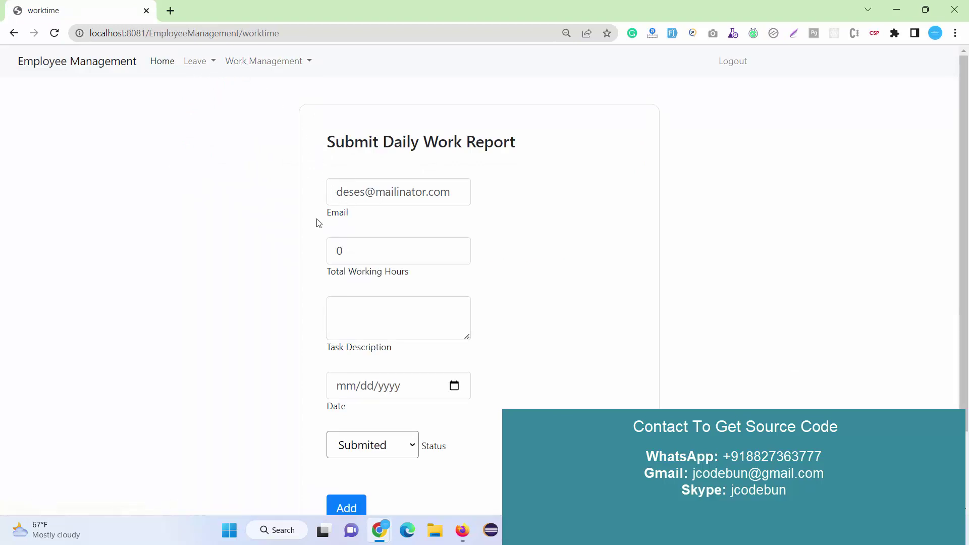
- Reload the report form, then enter the working hours and two-line task description 'fgfdg' / 'hgf'
click(260, 62)
click(260, 89)
drag(457, 195, 210, 201)
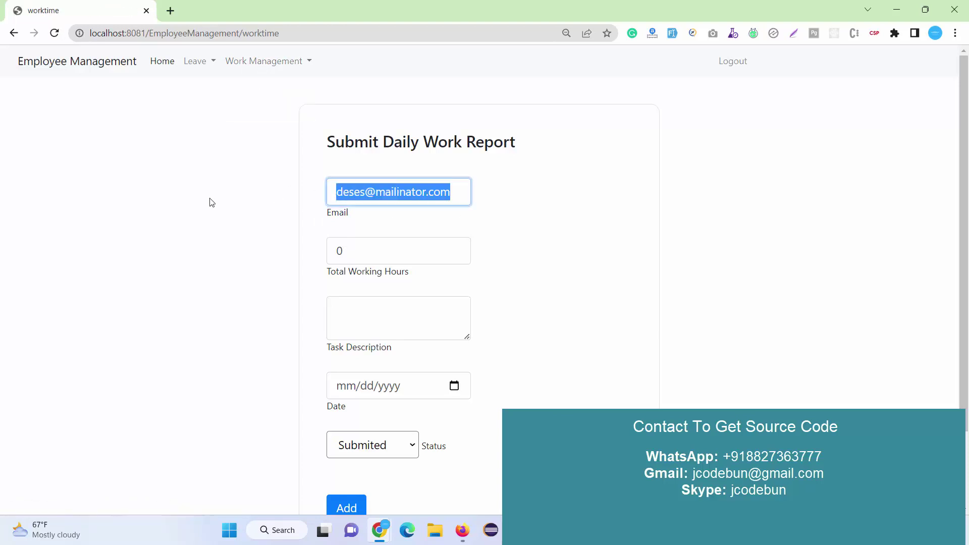
click(288, 232)
drag(461, 188, 235, 201)
key(Tab)
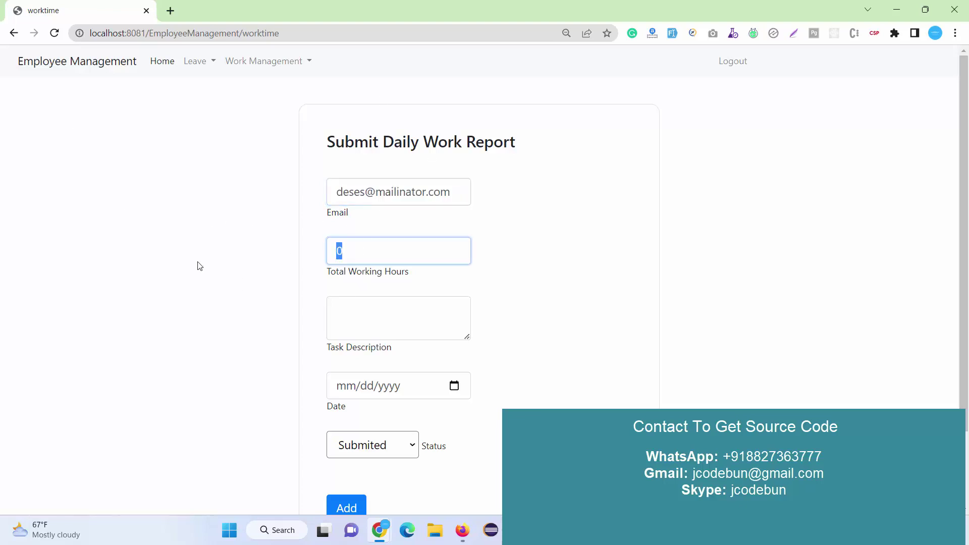
text(8)
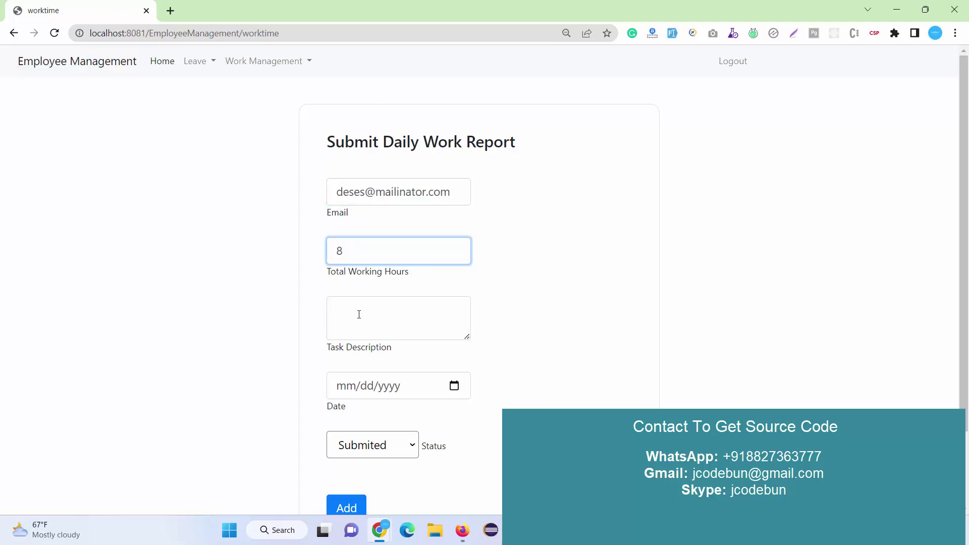
text(0)
click(382, 309)
text(fgfdg)
key(Return)
text(hgf)
- Set the report date to 02/05/2023, keep status Submited, and submit the report
click(465, 385)
click(460, 386)
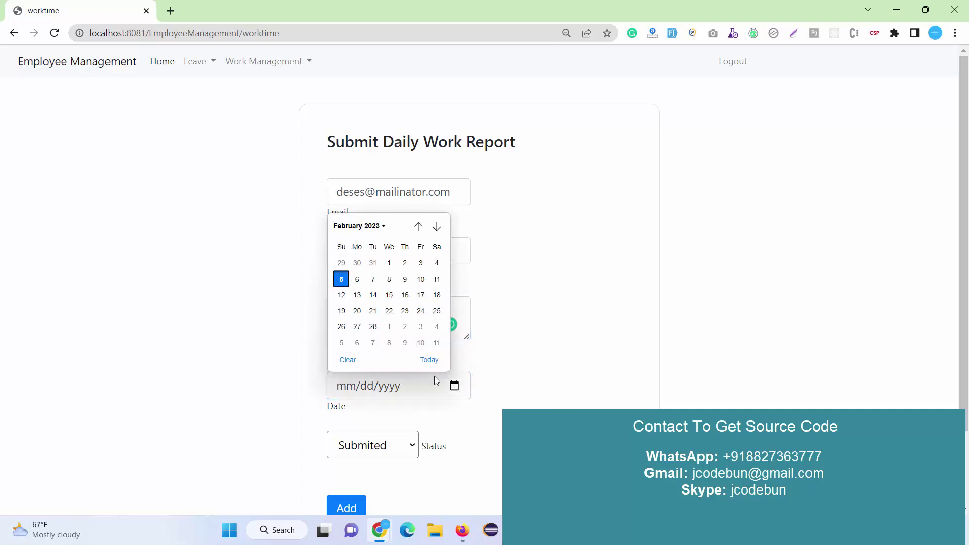
click(341, 279)
scroll(400, 436, down, 2)
click(400, 356)
click(401, 357)
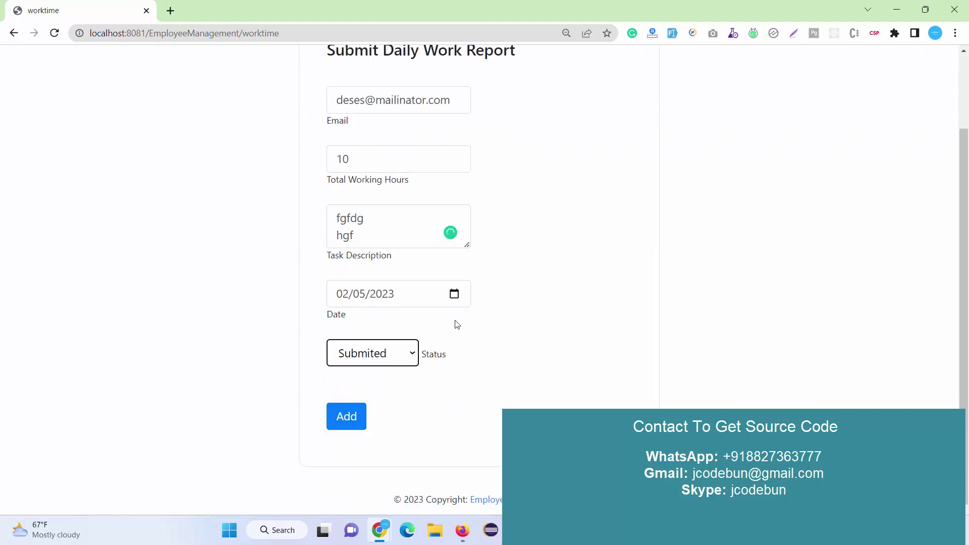
scroll(455, 324, up, 2)
scroll(429, 361, down, 2)
click(416, 356)
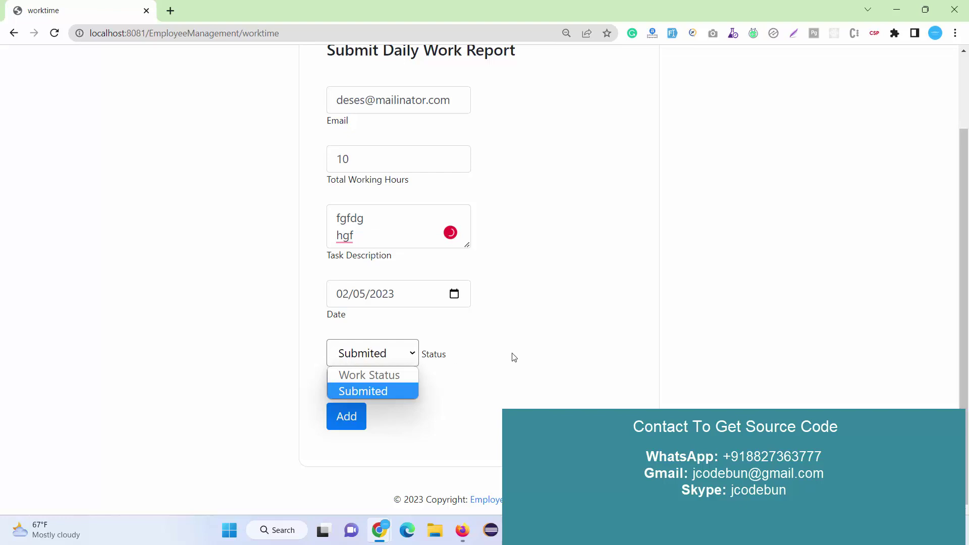
click(379, 411)
click(337, 424)
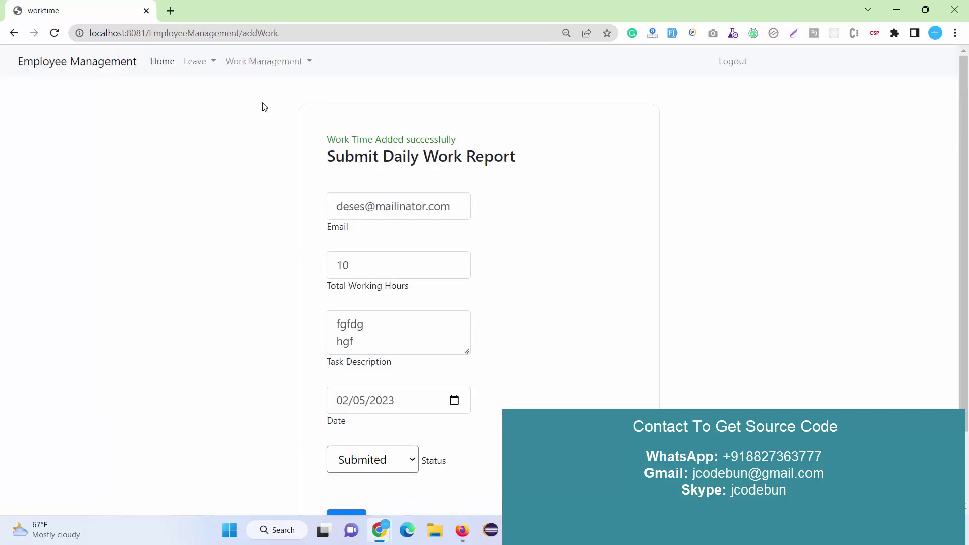
- Open the Work TimeSheet list and highlight the new entry's Submited status
click(248, 62)
click(267, 107)
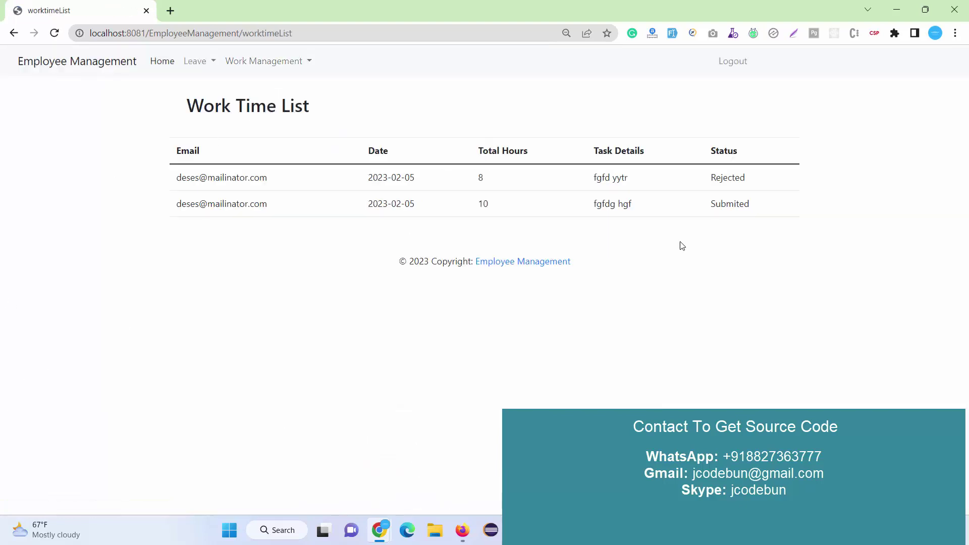
drag(760, 205, 693, 206)
- Log out of the employee account and try signing in with a partly deleted email
click(728, 62)
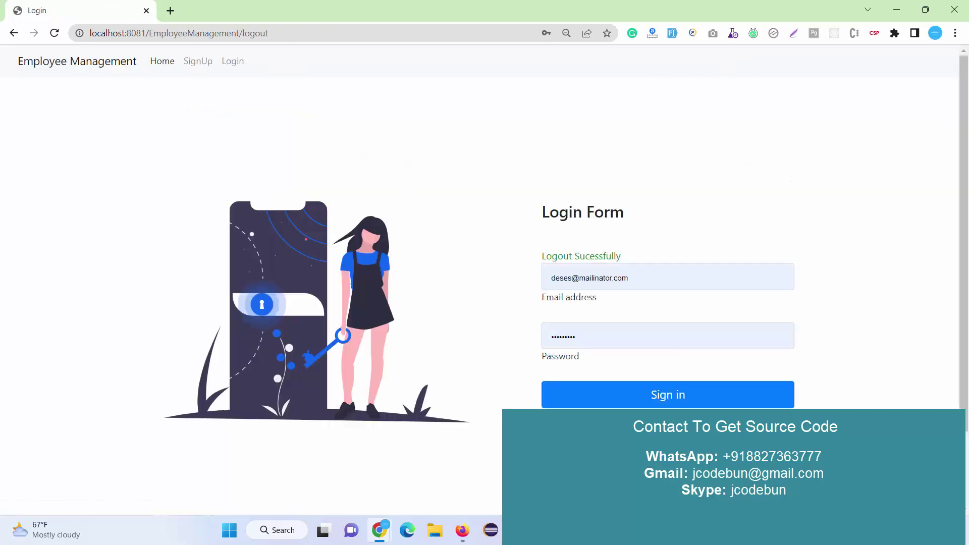
drag(648, 276, 550, 277)
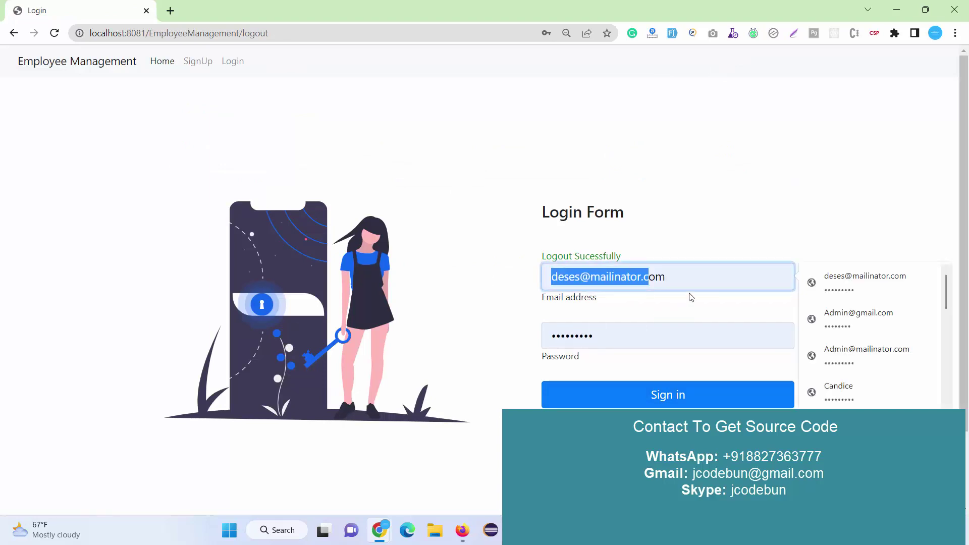
key(BackSpace)
click(624, 400)
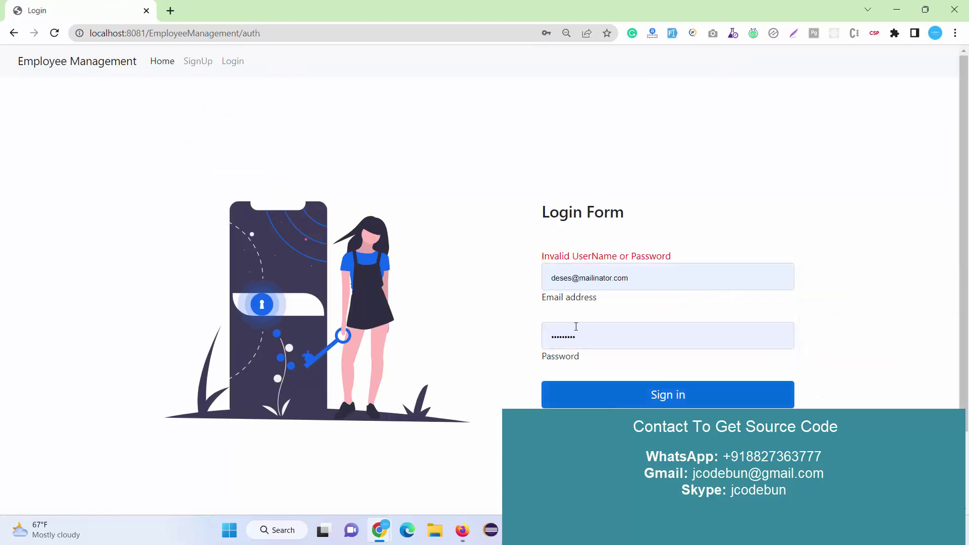
drag(683, 272, 597, 276)
- Open the SignUp registration form and submit it empty
click(235, 63)
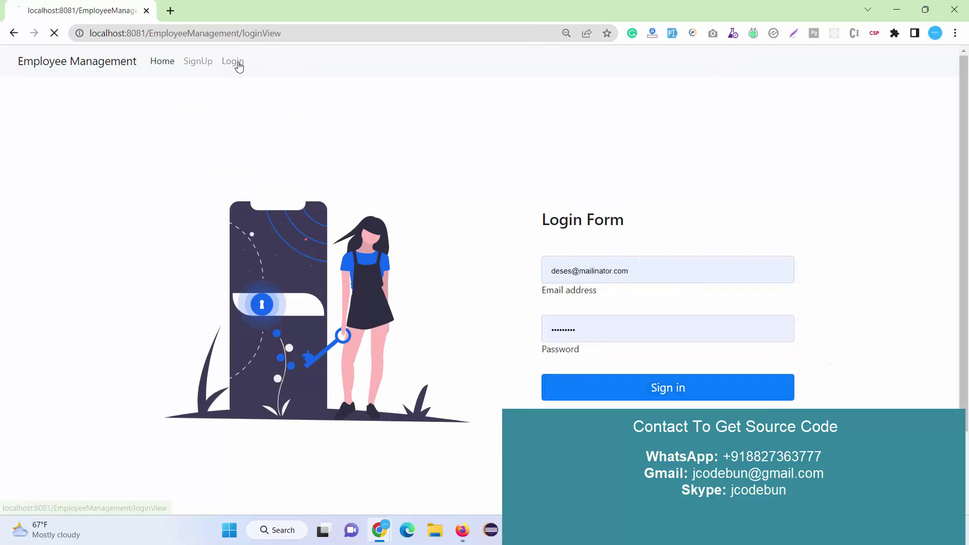
click(195, 61)
scroll(390, 416, down, 2)
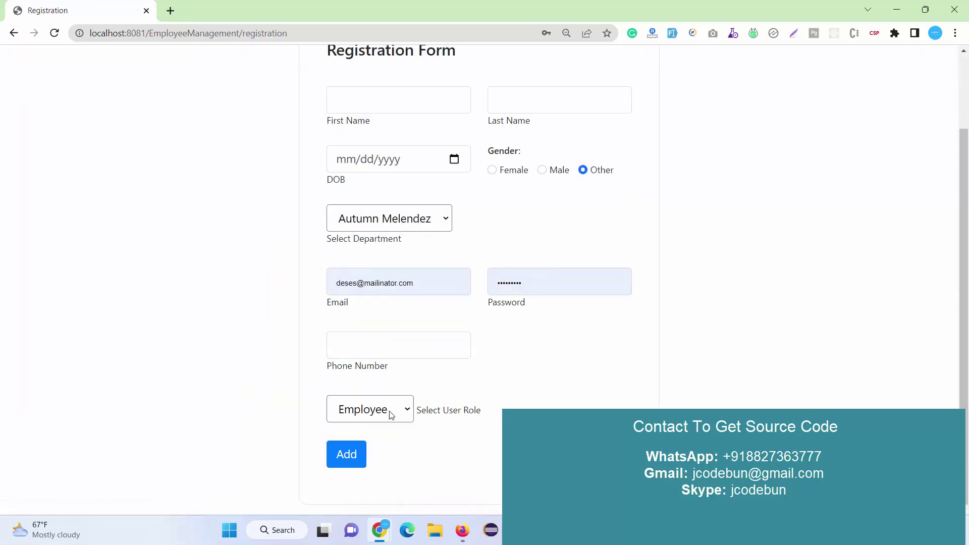
click(355, 454)
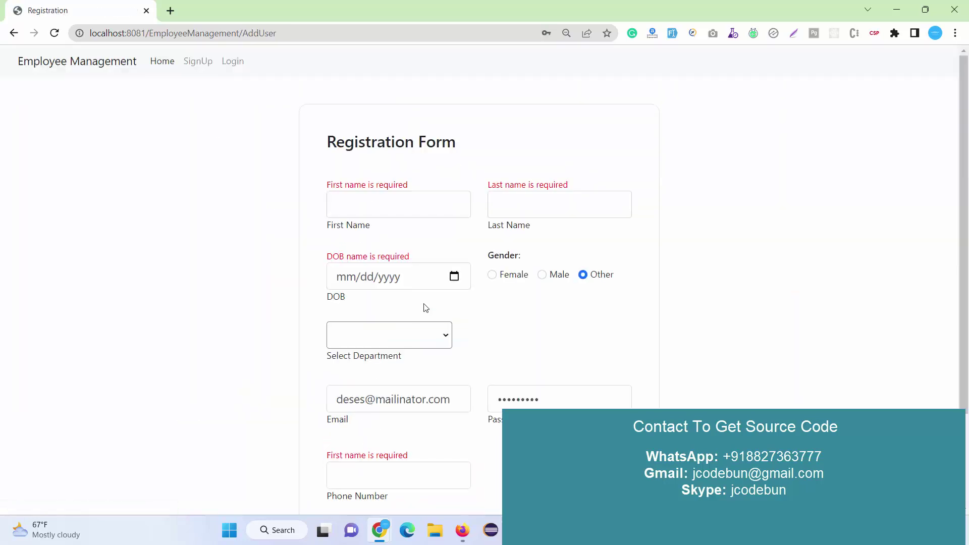
scroll(407, 273, down, 3)
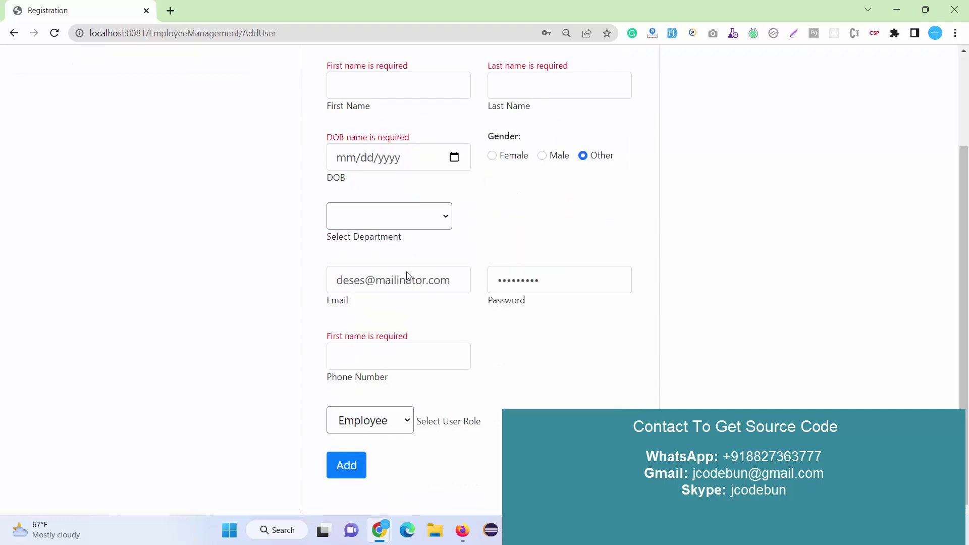
scroll(407, 273, up, 3)
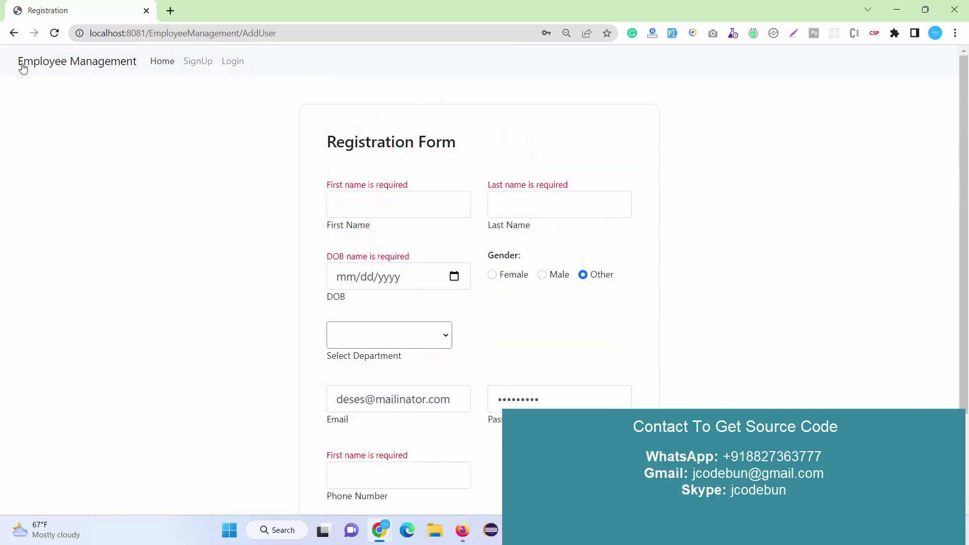
- Return to the public home page with the Welcome To Employee Management banner
click(25, 63)
click(162, 61)
scroll(546, 380, down, 2)
scroll(558, 387, up, 2)
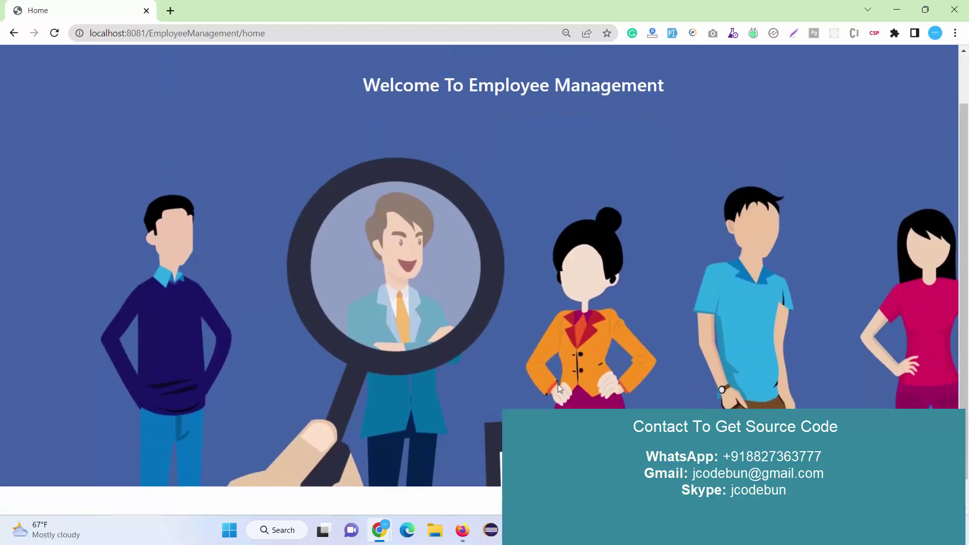
- In Eclipse, enlarge the editor to show all of application.properties and expand the config and ctl packages
key(alt+Tab)
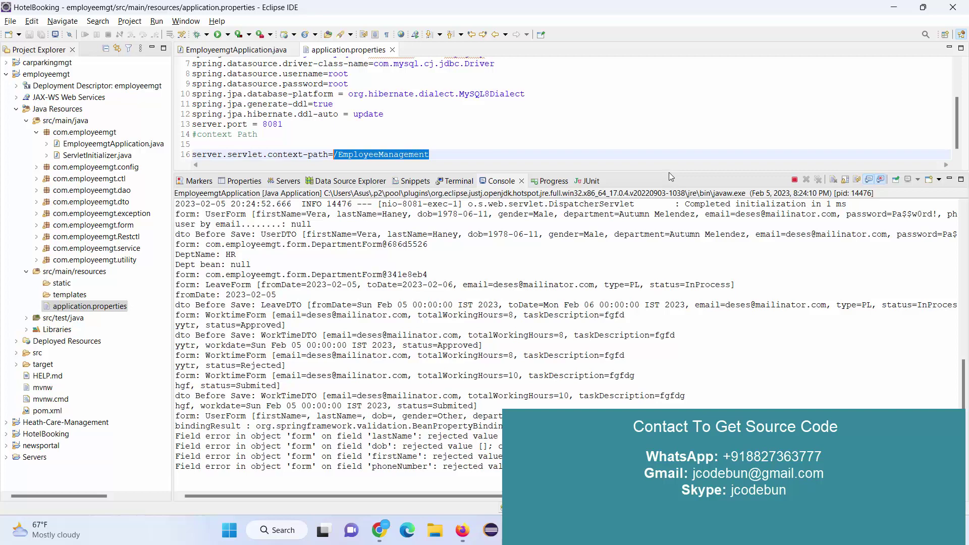
drag(668, 173, 647, 278)
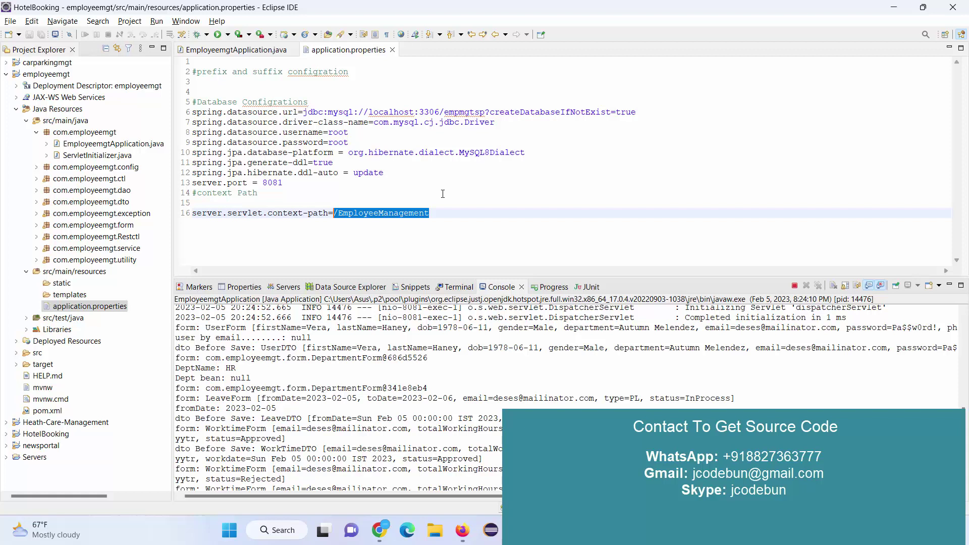
double_click(119, 167)
double_click(110, 190)
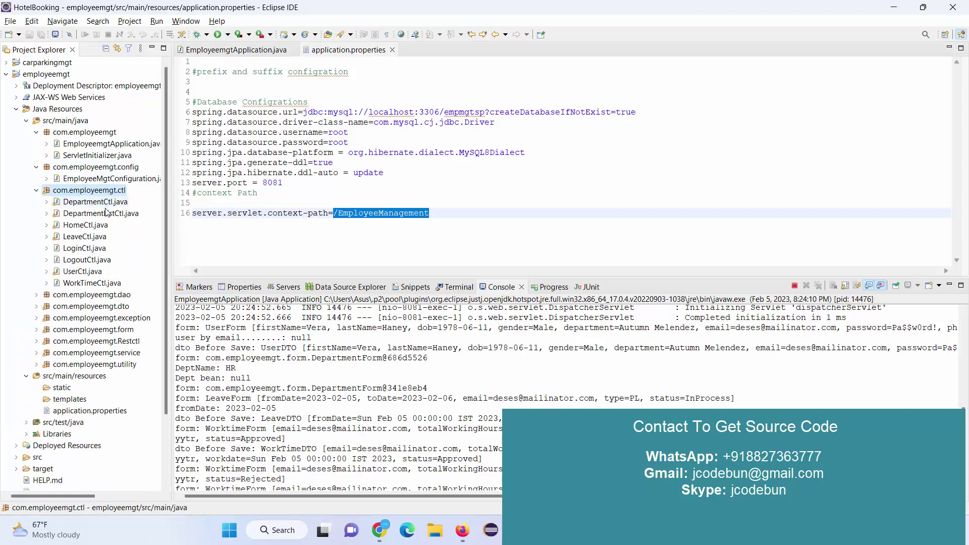
- Expand the dao, dto, exception, form and Restctl packages in Project Explorer
double_click(98, 296)
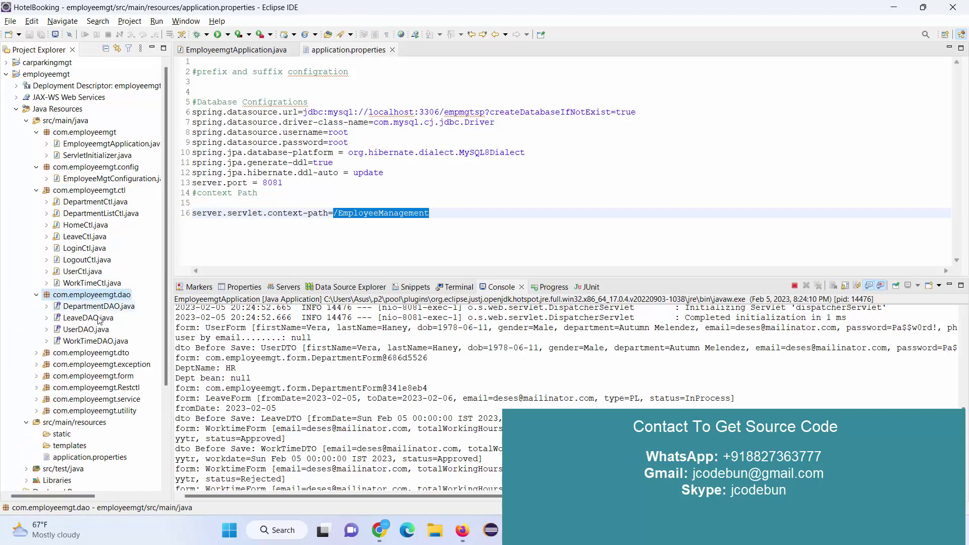
double_click(97, 352)
scroll(103, 383, down, 1)
double_click(101, 387)
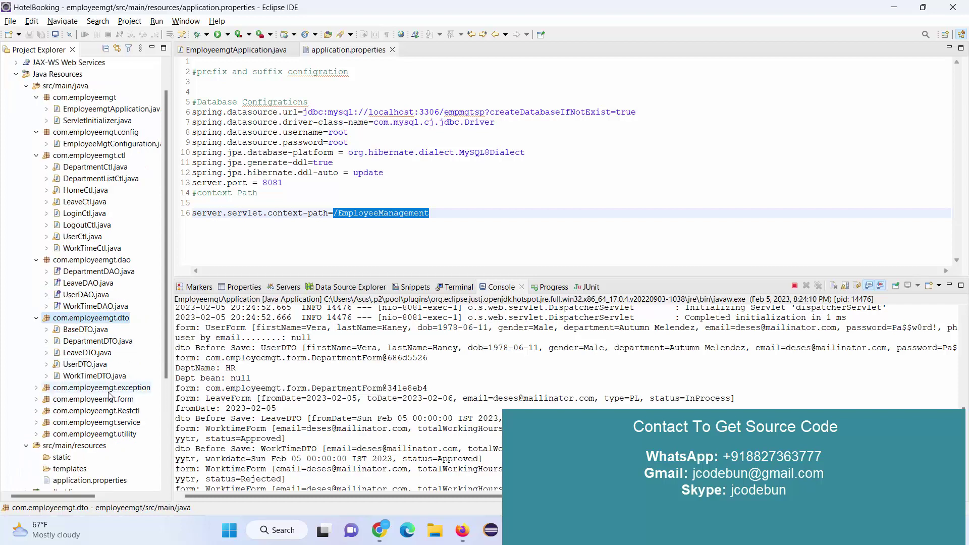
double_click(114, 422)
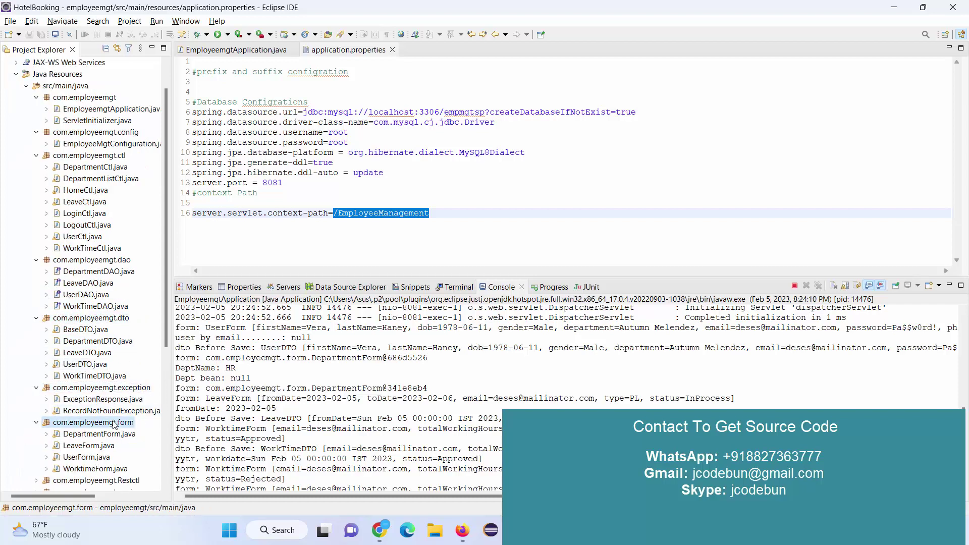
scroll(124, 289, down, 4)
double_click(96, 340)
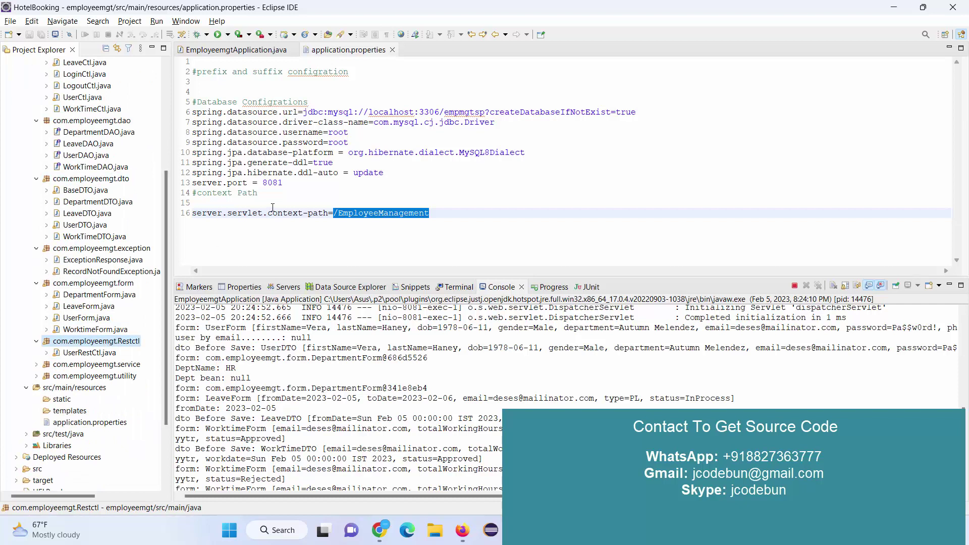